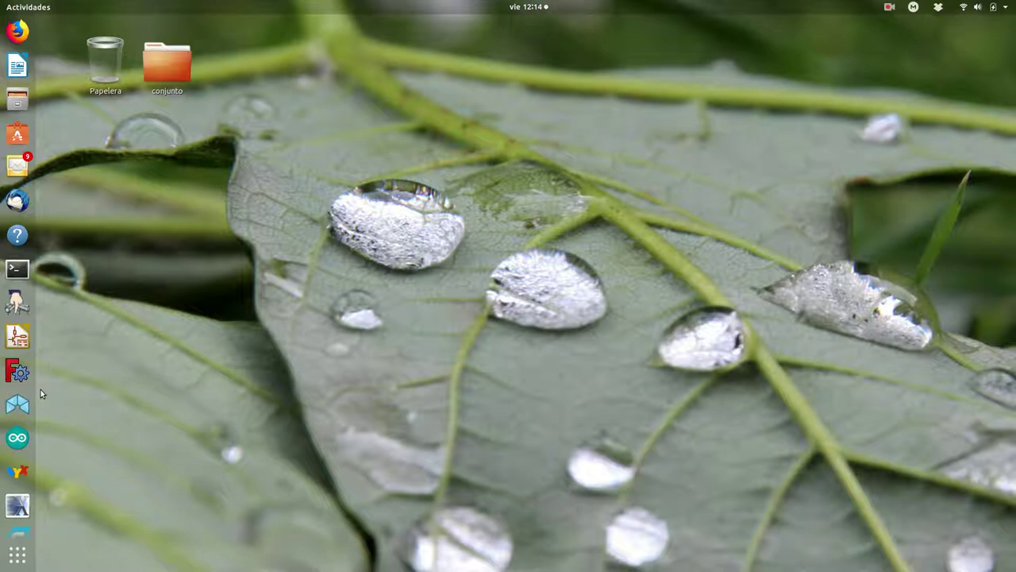
Launch FreeCAD, create a new document in the Part Design workbench, and maximize the window
{"action": "left_click", "coordinate": [19, 368]}
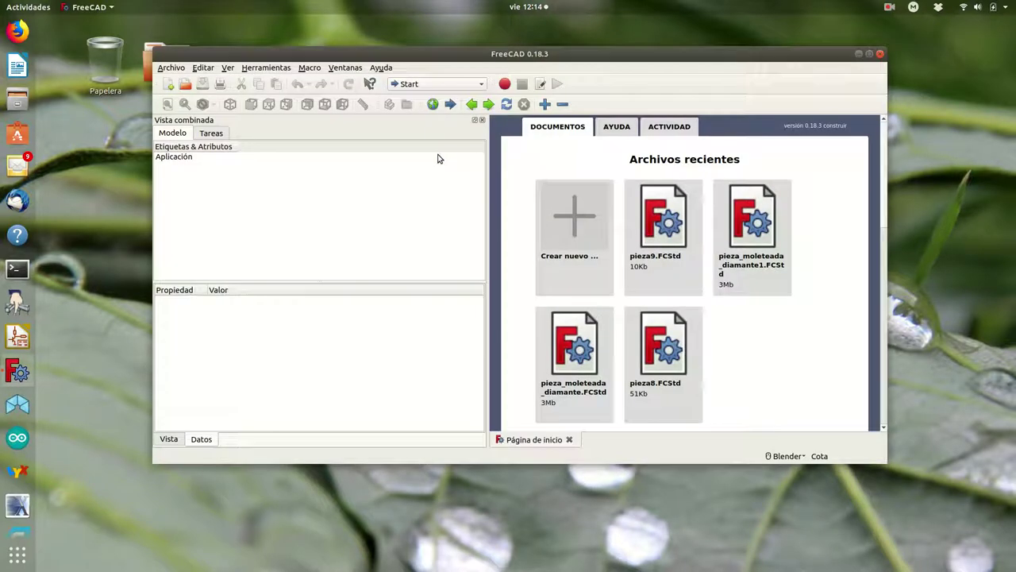
{"action": "left_click", "coordinate": [559, 225]}
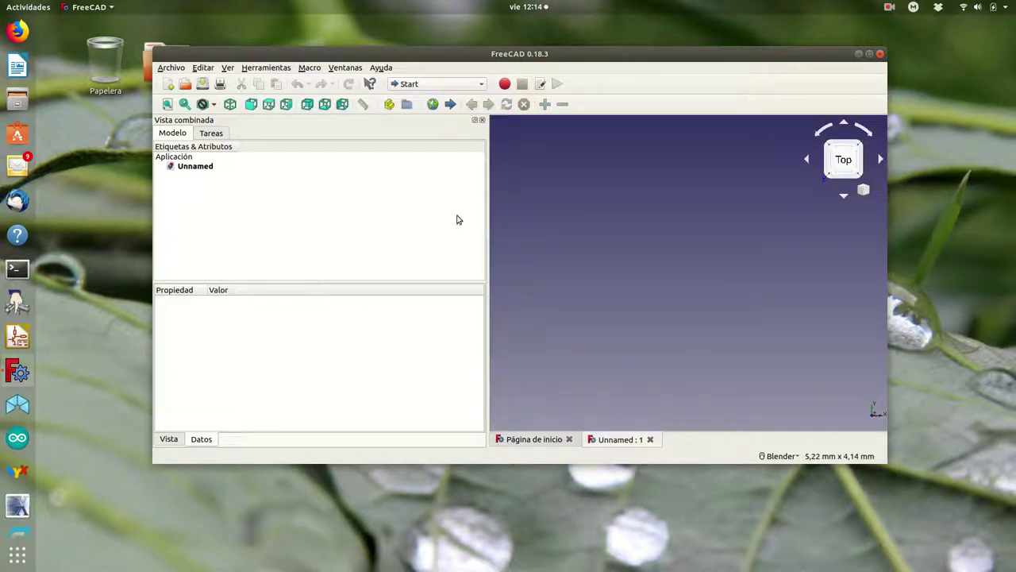
{"action": "left_click", "coordinate": [482, 85]}
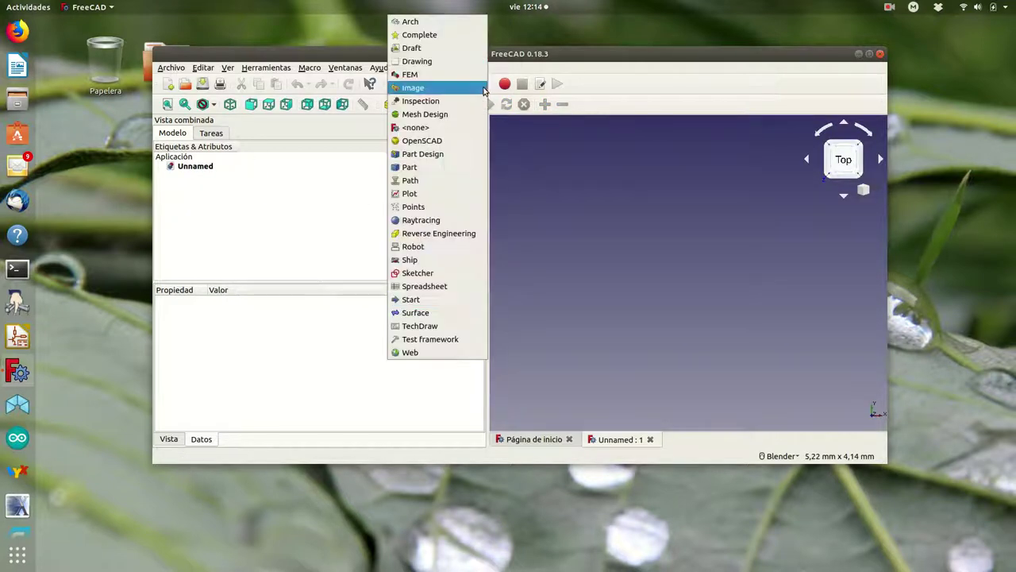
{"action": "left_click", "coordinate": [424, 154]}
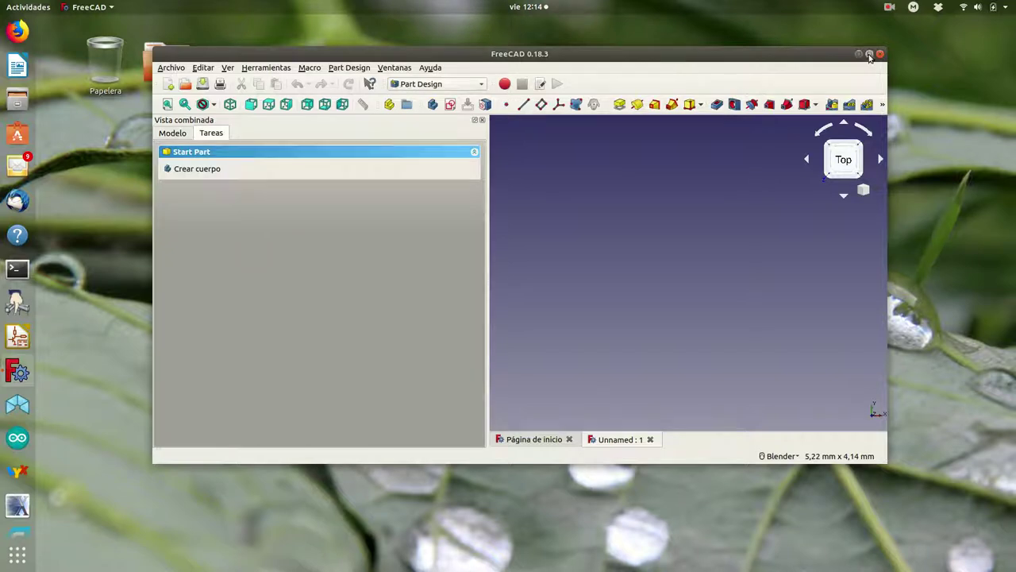
{"action": "left_click", "coordinate": [869, 54]}
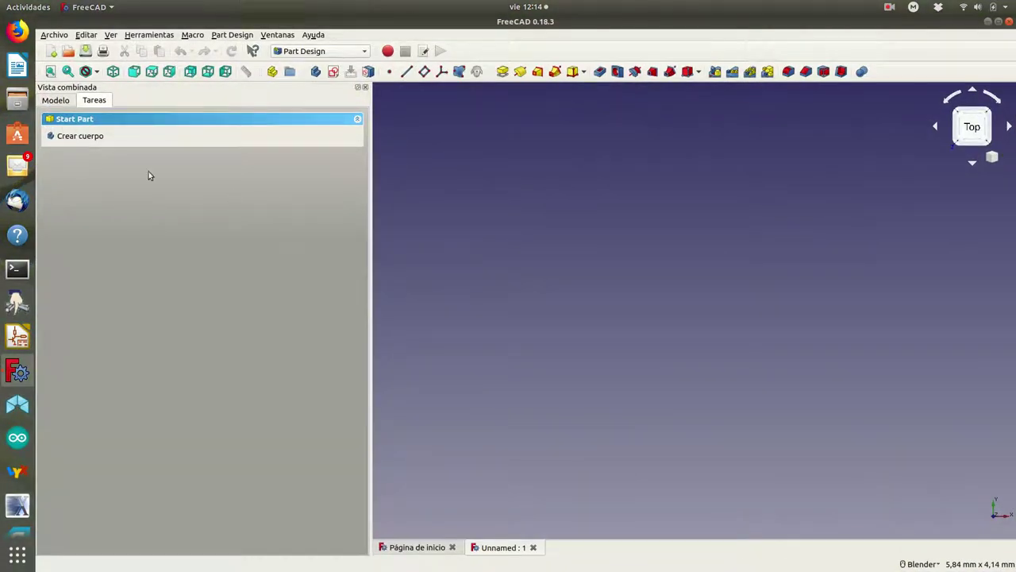
Create a body and start a new sketch on the XZ_Plane
{"action": "left_click", "coordinate": [87, 137]}
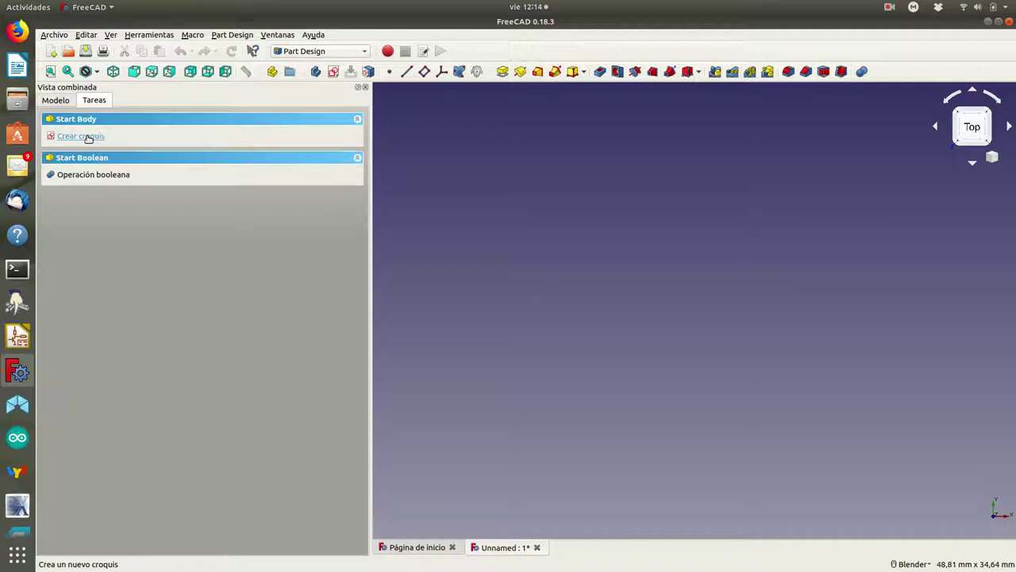
{"action": "left_click", "coordinate": [87, 136]}
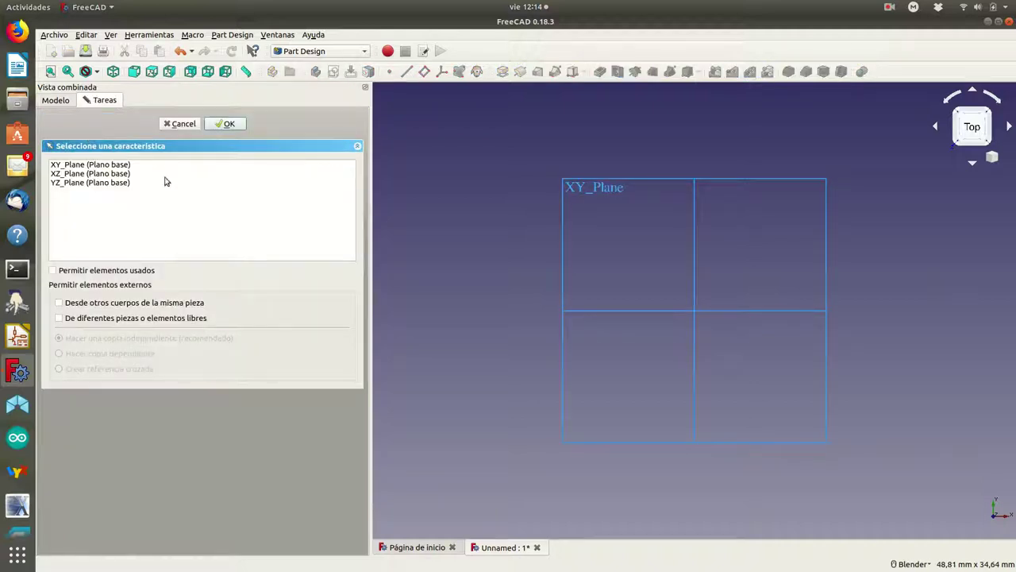
{"action": "left_click", "coordinate": [113, 71]}
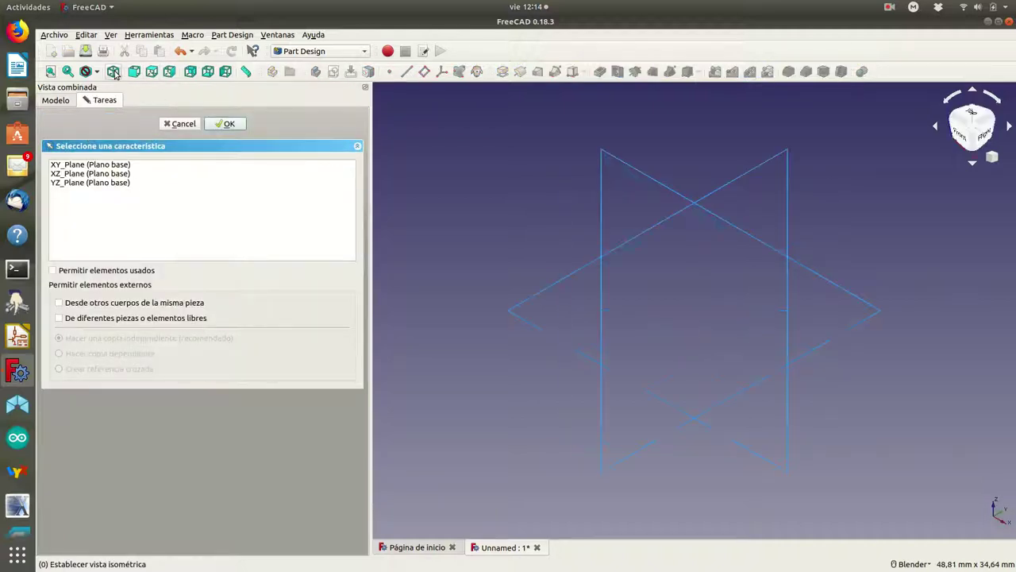
{"action": "left_click", "coordinate": [612, 165]}
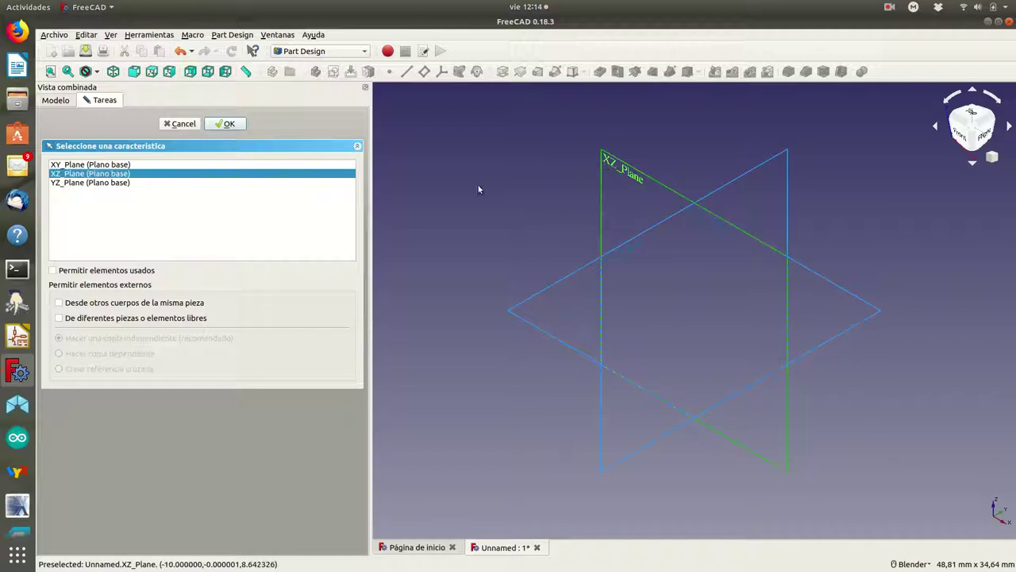
{"action": "left_click", "coordinate": [230, 125]}
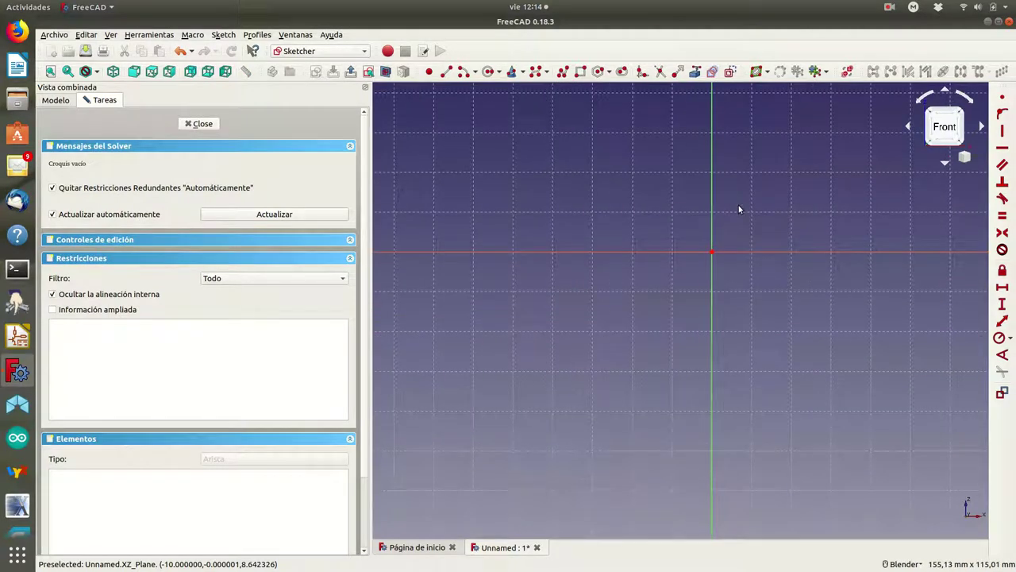
Draw a vertical line up from the origin and constrain its length to 33 mm
{"action": "middle_click_drag", "start_coordinate": [739, 208], "coordinate": [608, 301], "text": "shift"}
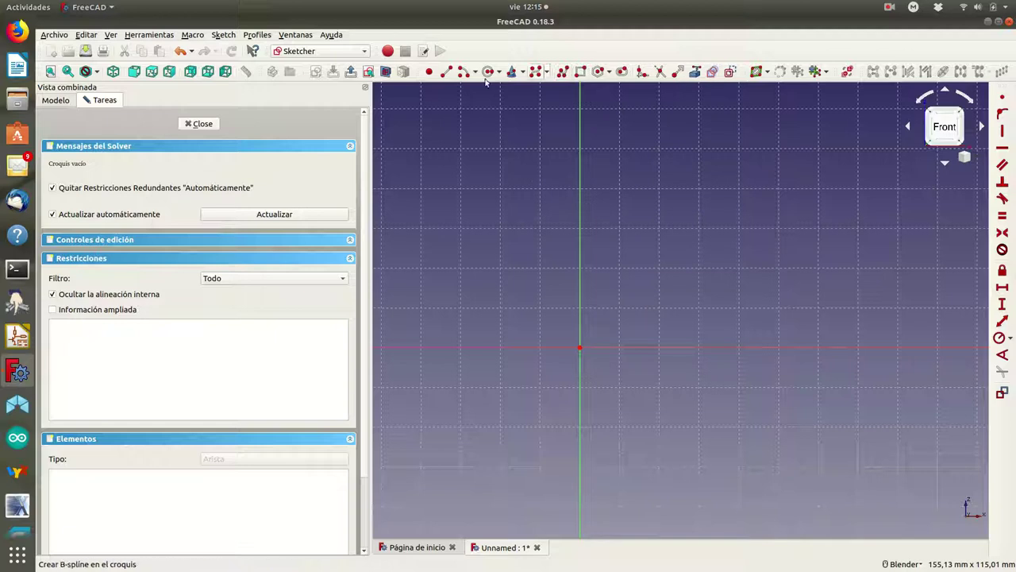
{"action": "left_click", "coordinate": [446, 72]}
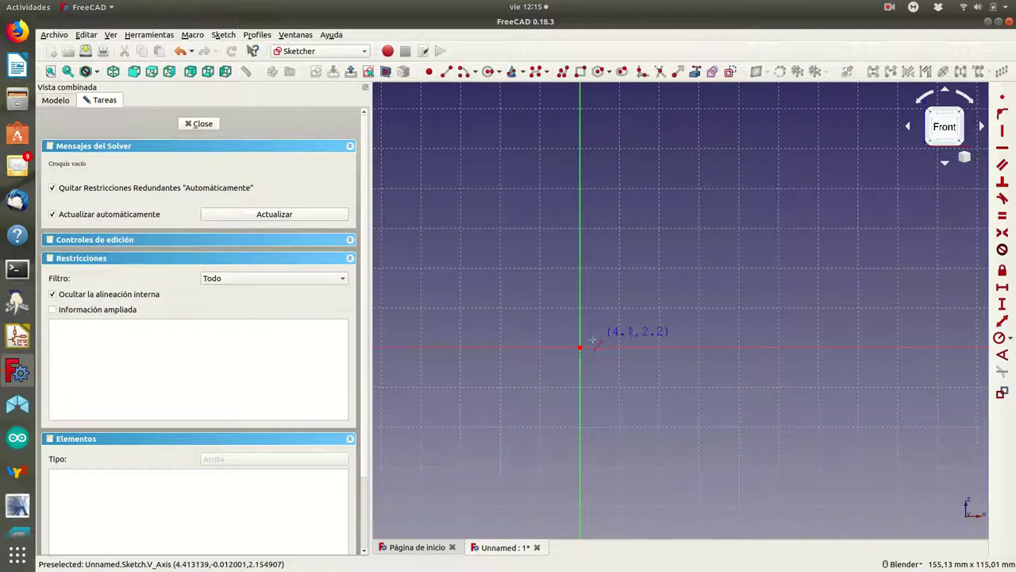
{"action": "left_click", "coordinate": [580, 347]}
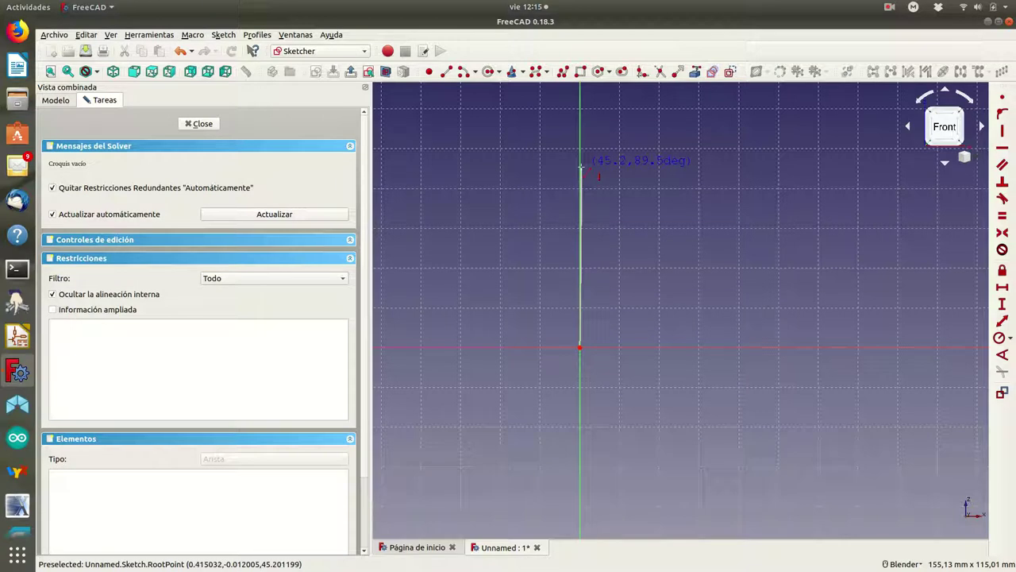
{"action": "left_click", "coordinate": [581, 208]}
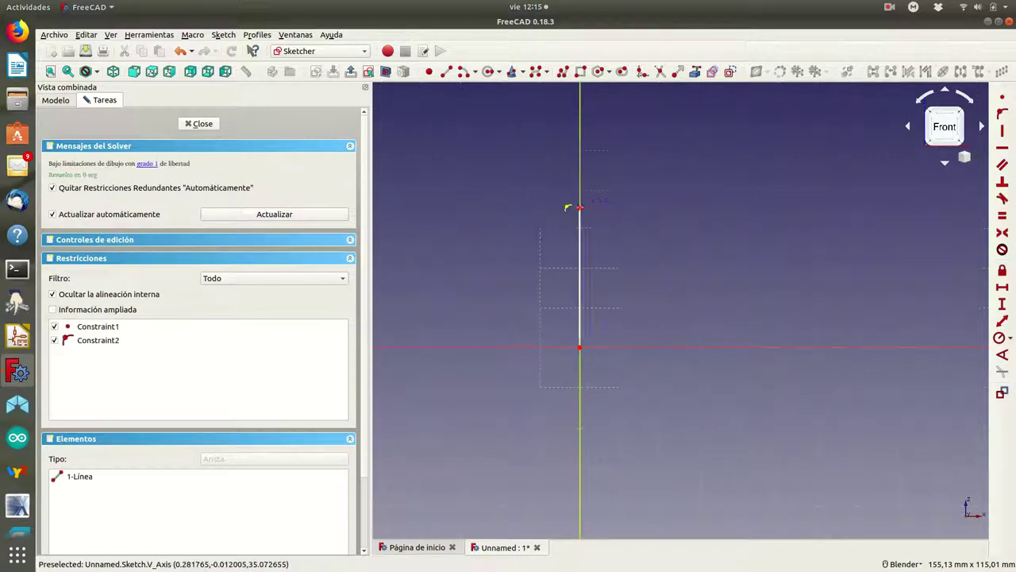
{"action": "left_click", "coordinate": [581, 255]}
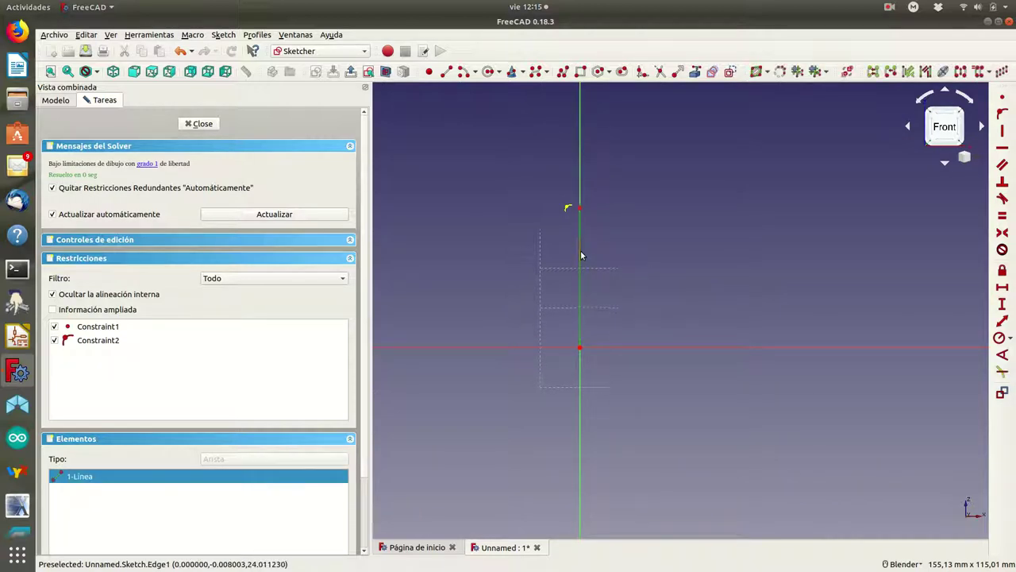
{"action": "left_click", "coordinate": [1001, 304]}
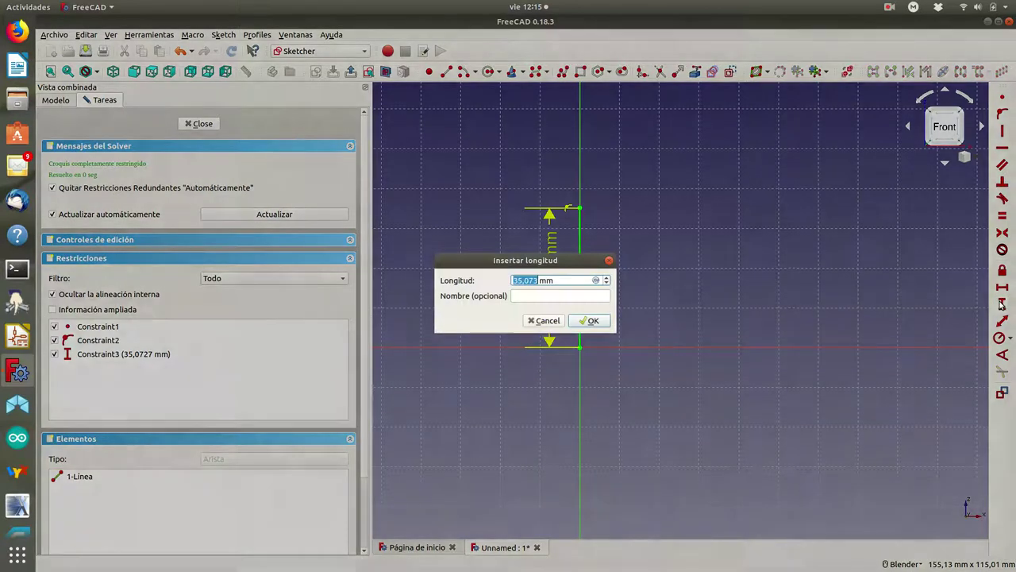
{"action": "type", "text": "33"}
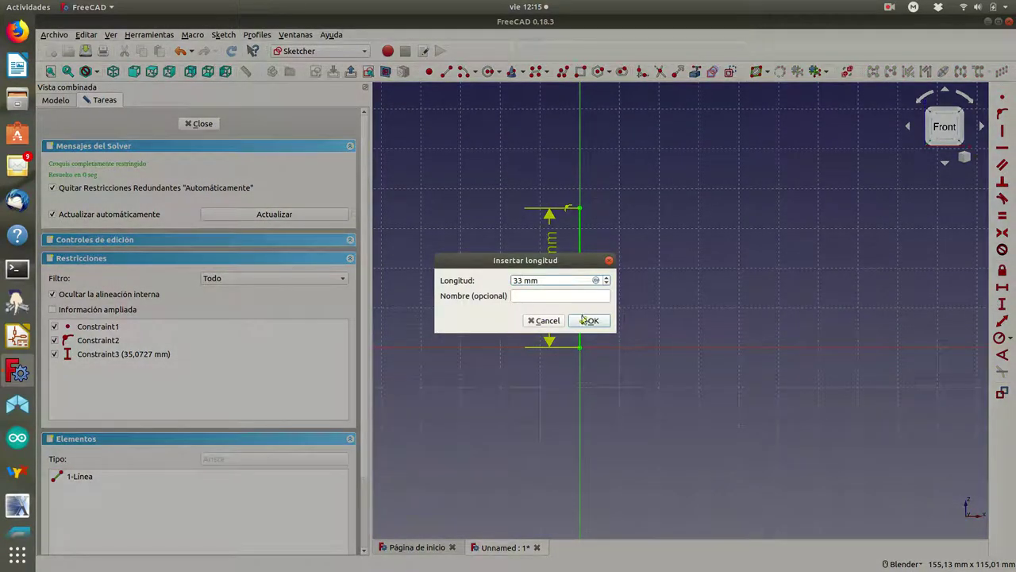
{"action": "left_click", "coordinate": [591, 325]}
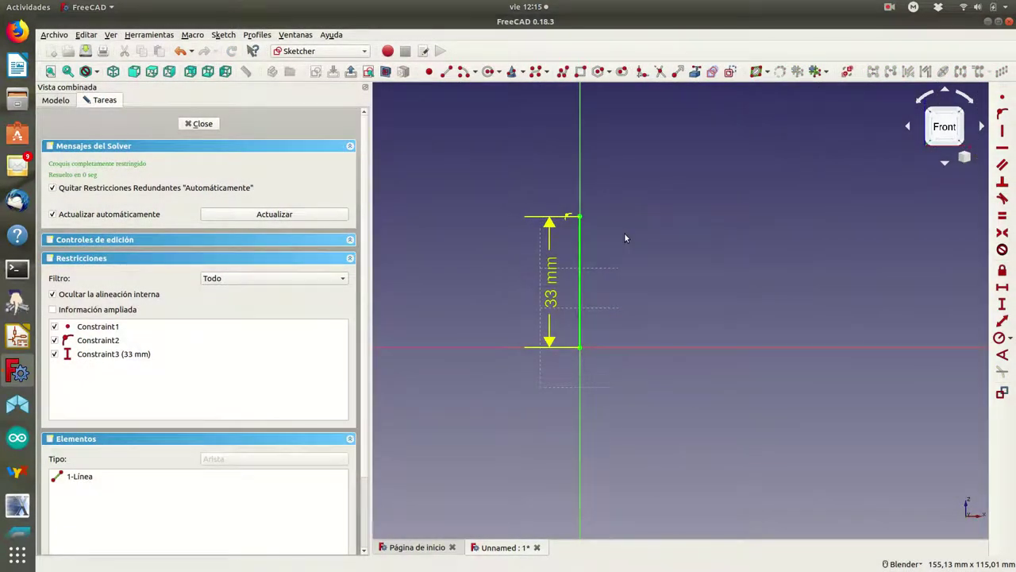
Add a 6 mm horizontal line extending right from the vertical line's top
{"action": "left_click", "coordinate": [447, 72]}
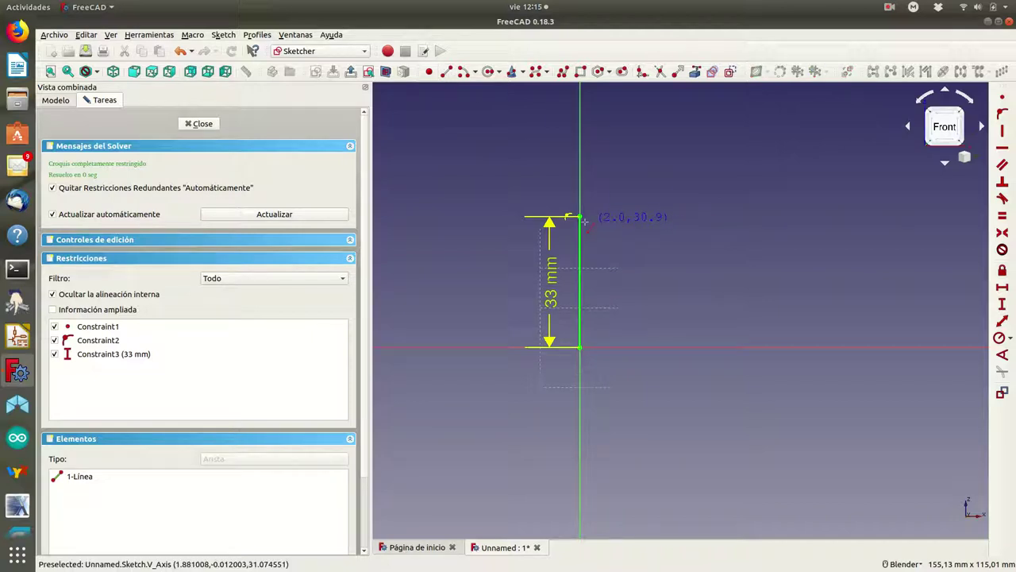
{"action": "left_click", "coordinate": [580, 216]}
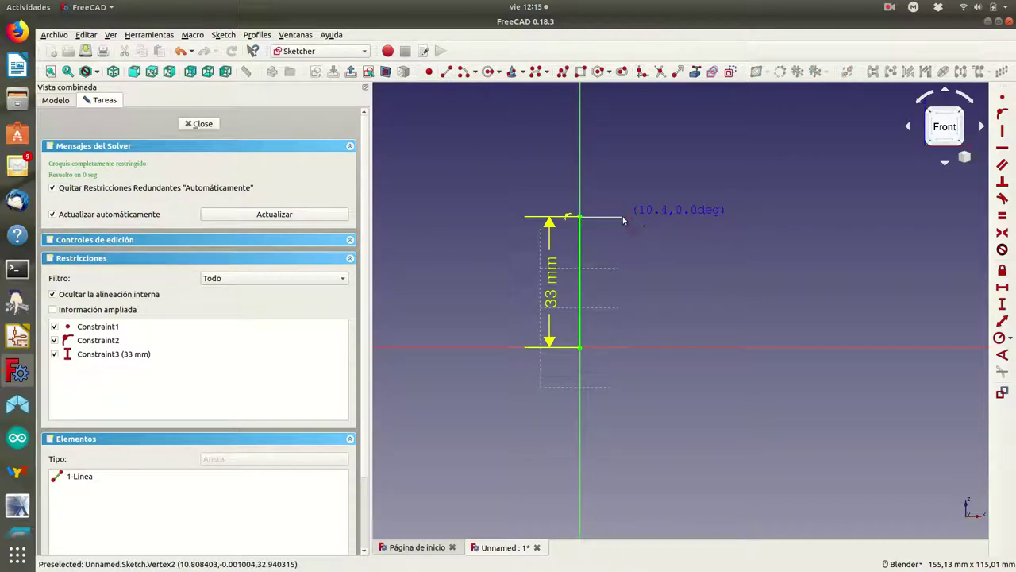
{"action": "left_click", "coordinate": [625, 221]}
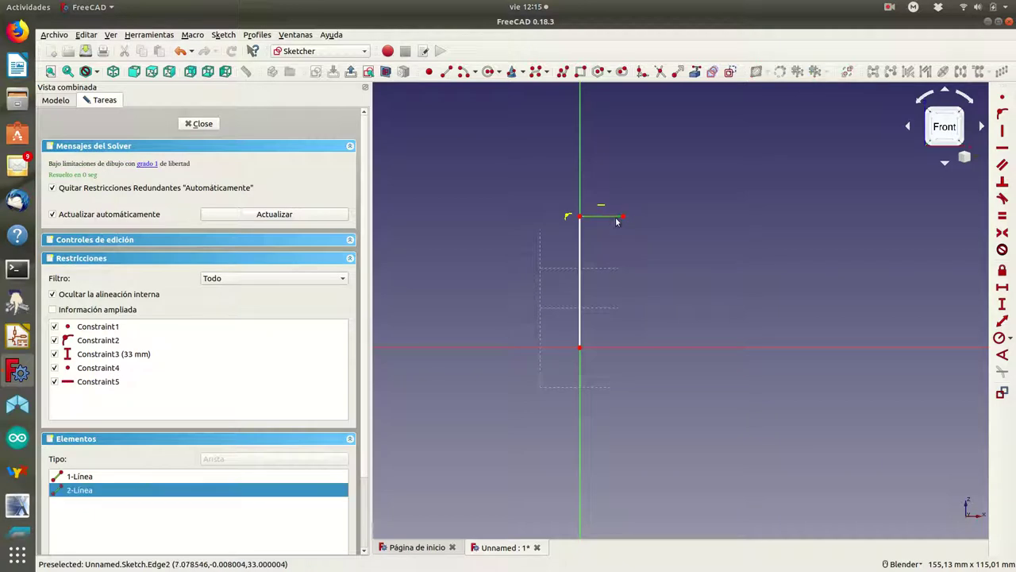
{"action": "left_click", "coordinate": [1004, 290]}
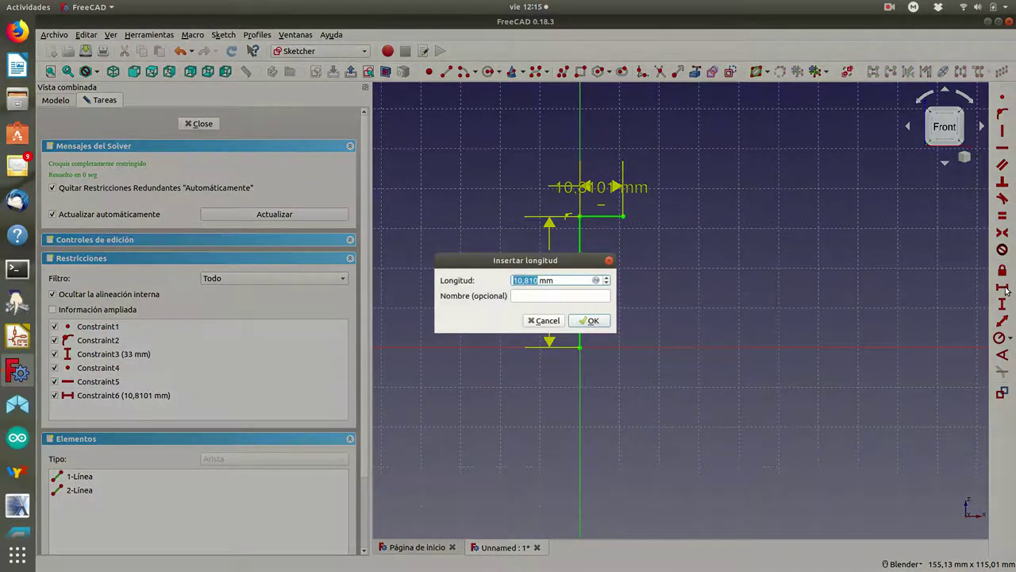
{"action": "type", "text": "6"}
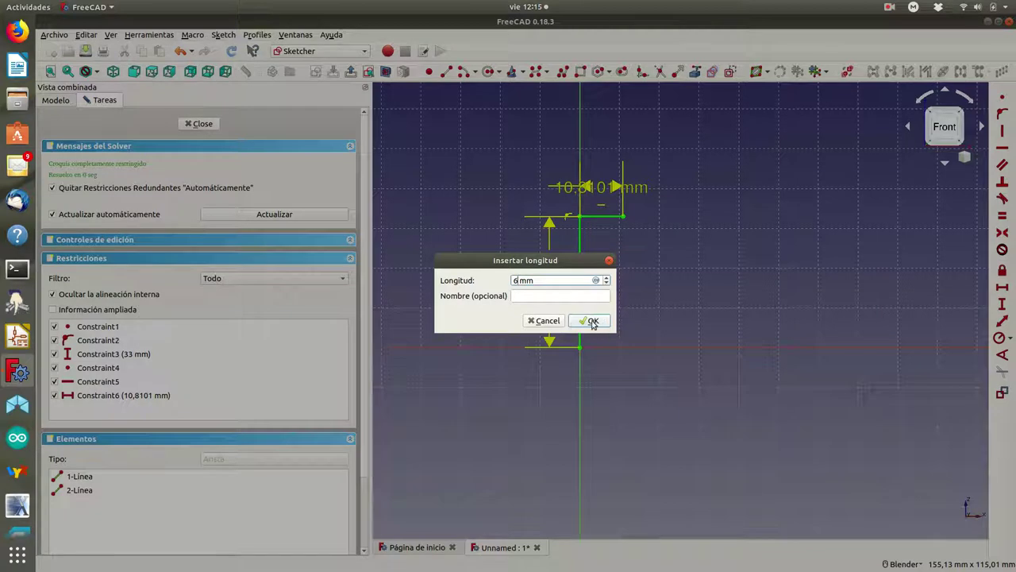
{"action": "left_click", "coordinate": [591, 322]}
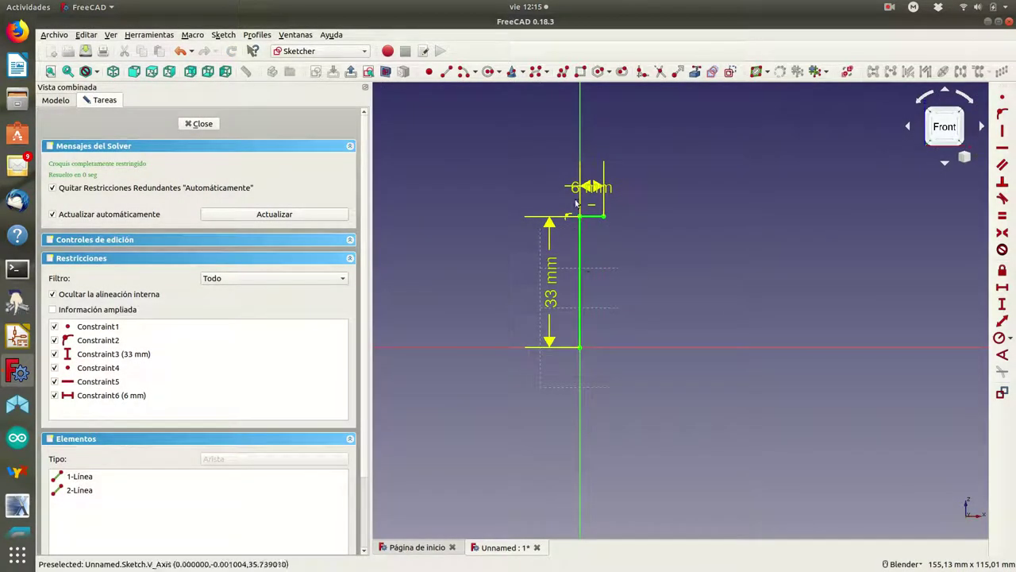
{"action": "left_click_drag", "start_coordinate": [575, 193], "coordinate": [533, 188]}
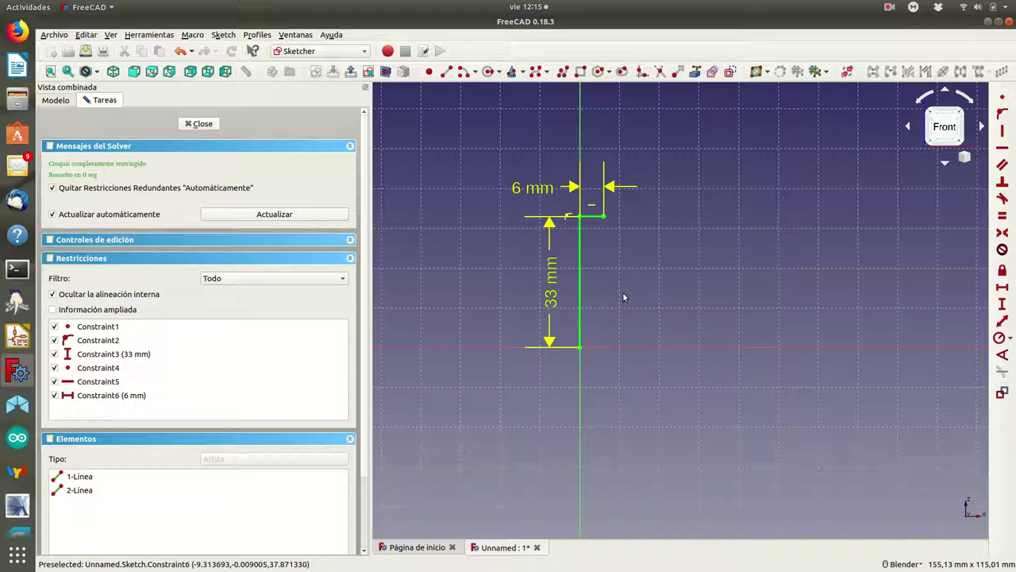
Draw a horizontal base line from the origin and constrain it to 9,5 mm
{"action": "left_click", "coordinate": [447, 73]}
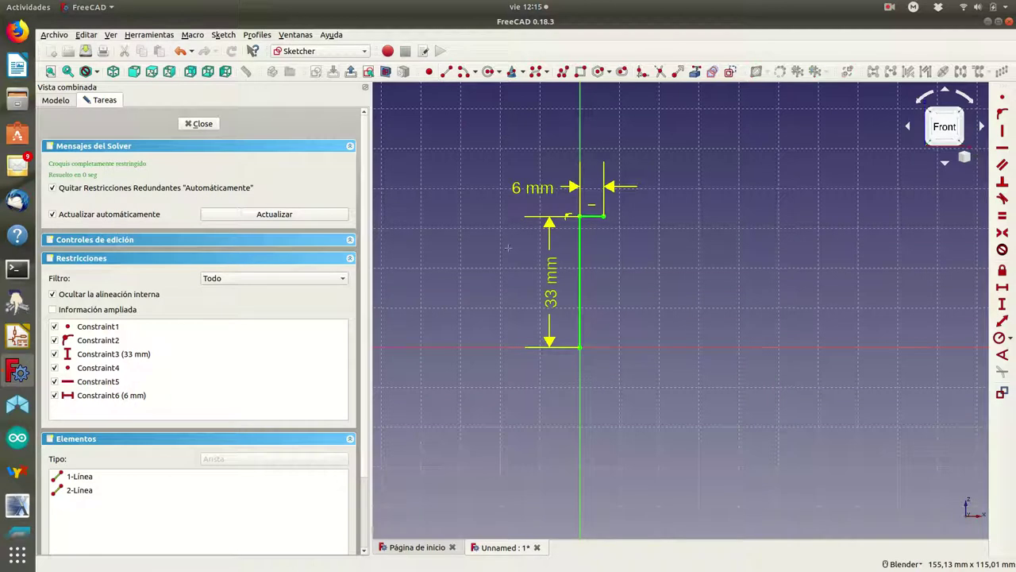
{"action": "left_click", "coordinate": [580, 348]}
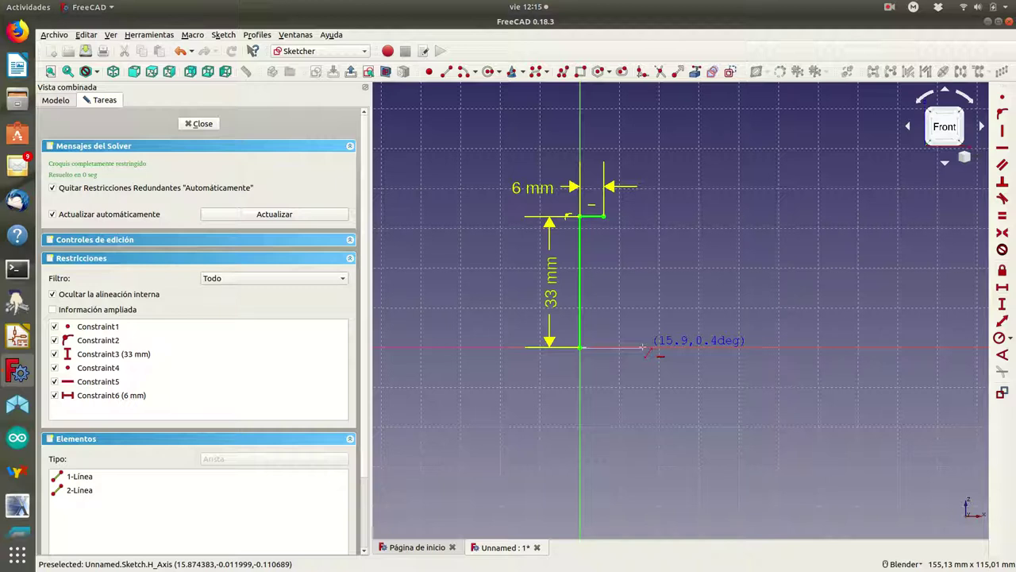
{"action": "left_click", "coordinate": [643, 347]}
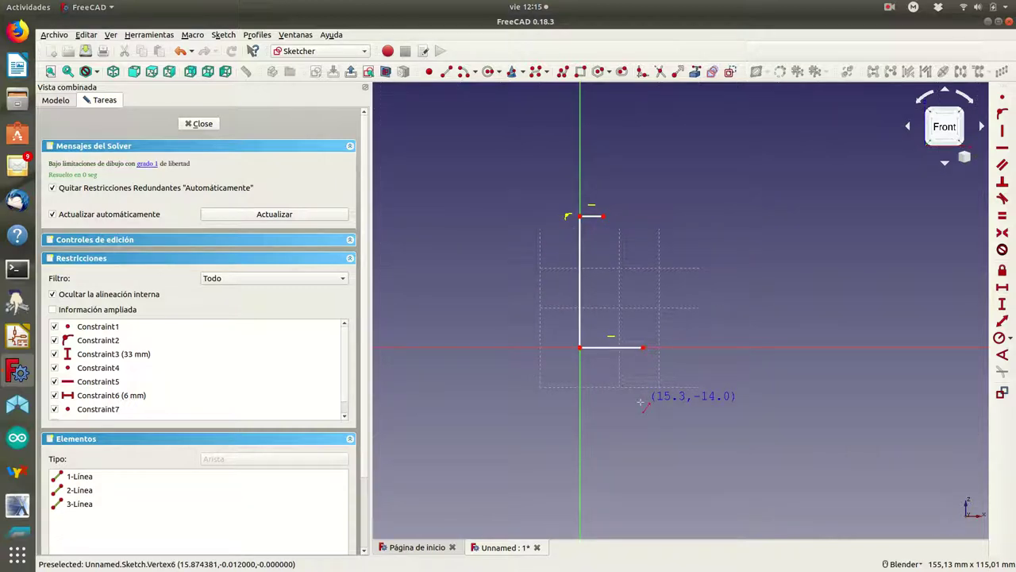
{"action": "right_click", "coordinate": [620, 363]}
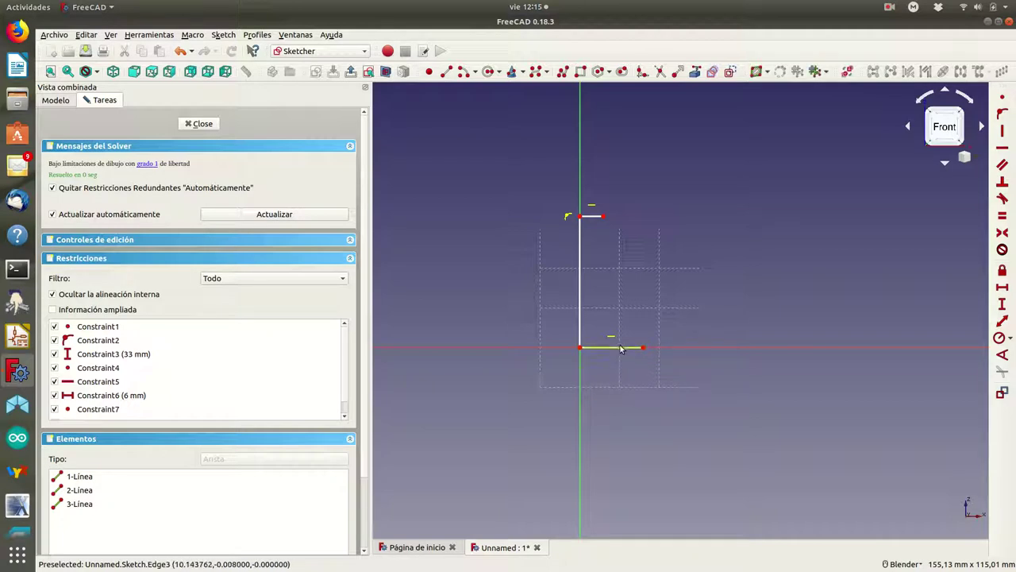
{"action": "left_click", "coordinate": [620, 348]}
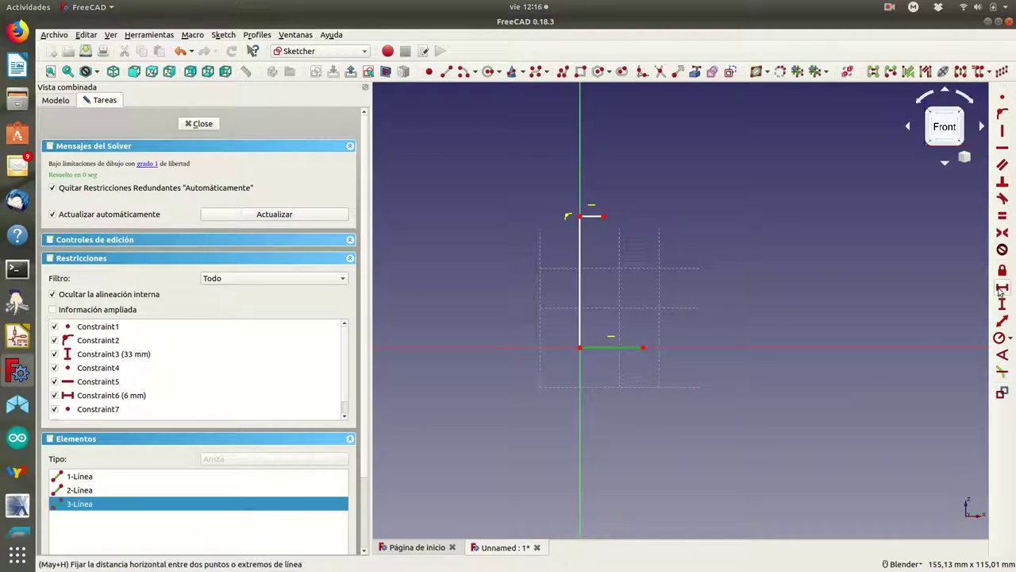
{"action": "left_click", "coordinate": [1001, 289]}
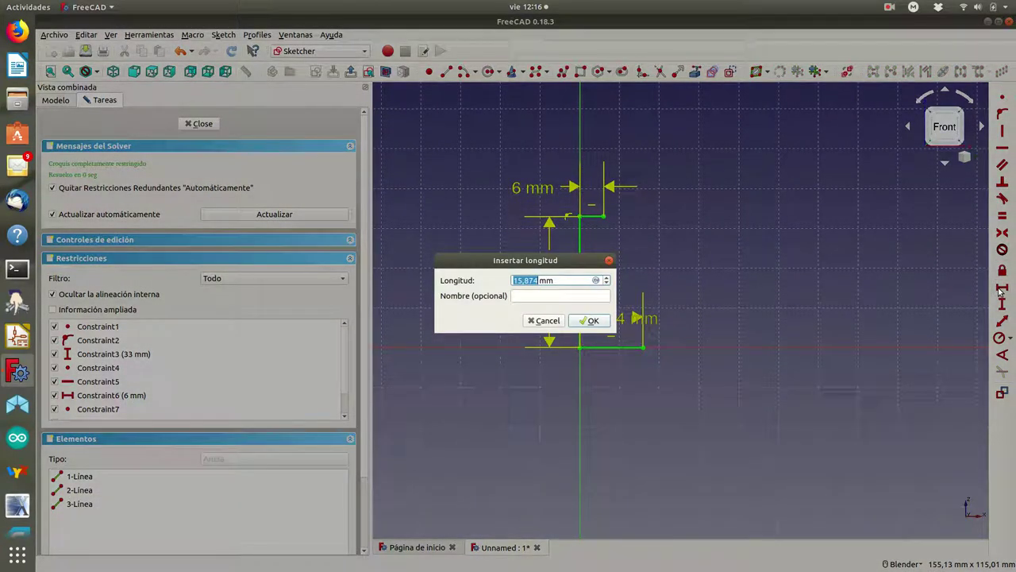
{"action": "type", "text": "9,5"}
{"action": "left_click", "coordinate": [589, 320]}
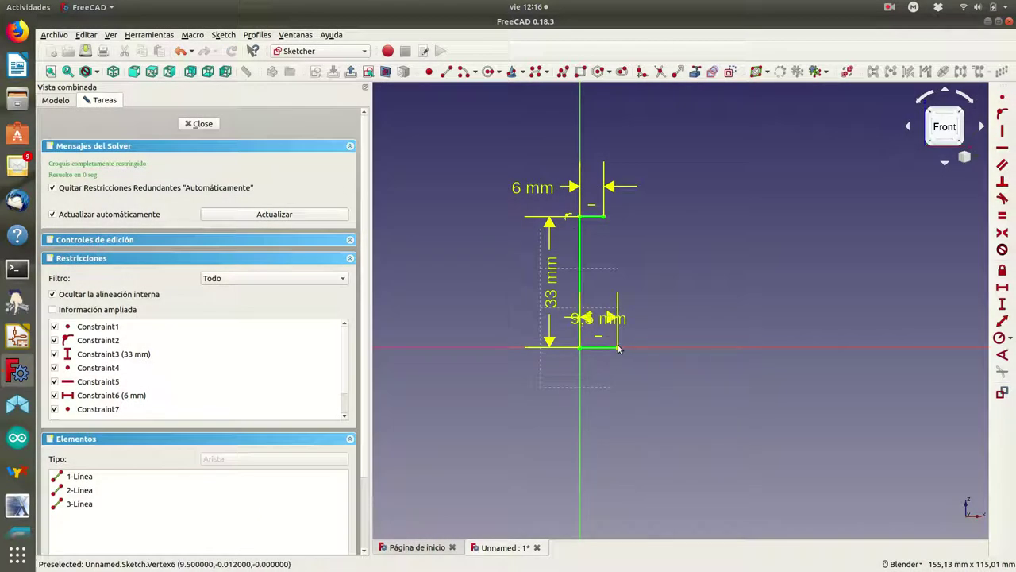
{"action": "left_click_drag", "start_coordinate": [592, 321], "coordinate": [672, 369]}
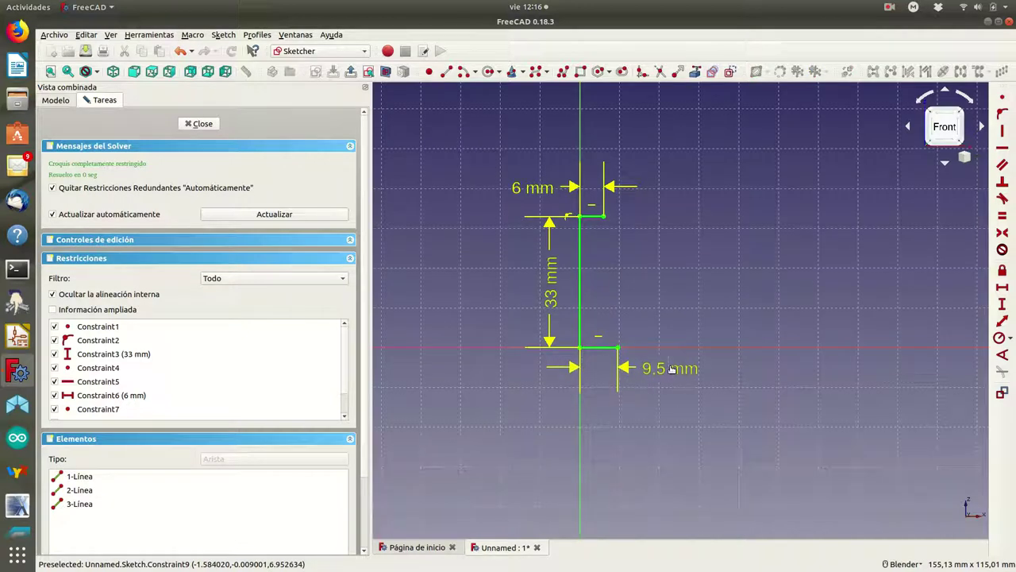
Add a vertical line rising from the base line's right end, constrained to 22 mm
{"action": "left_click", "coordinate": [446, 71]}
{"action": "left_click", "coordinate": [619, 347]}
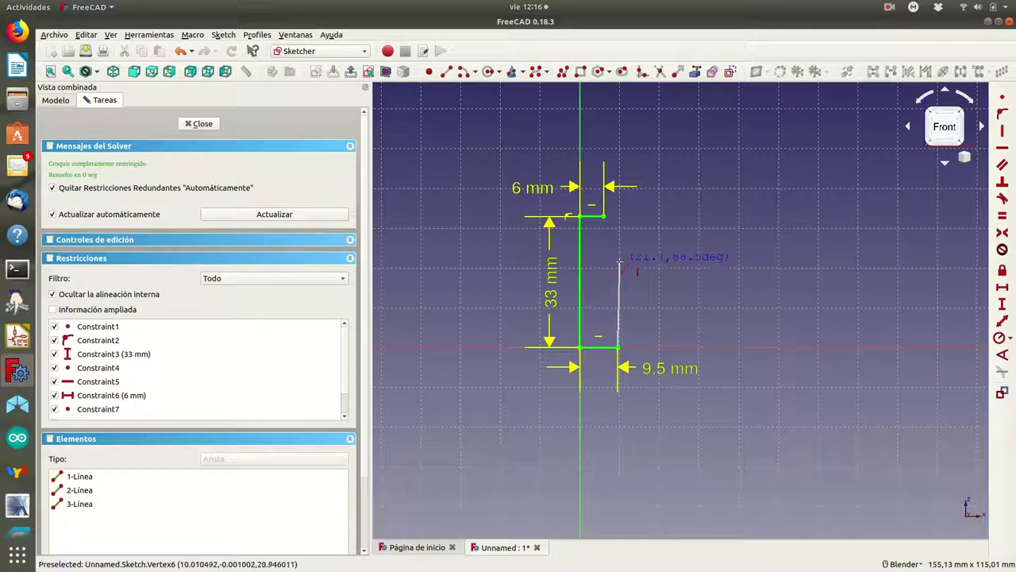
{"action": "left_click", "coordinate": [619, 256]}
{"action": "right_click", "coordinate": [671, 300]}
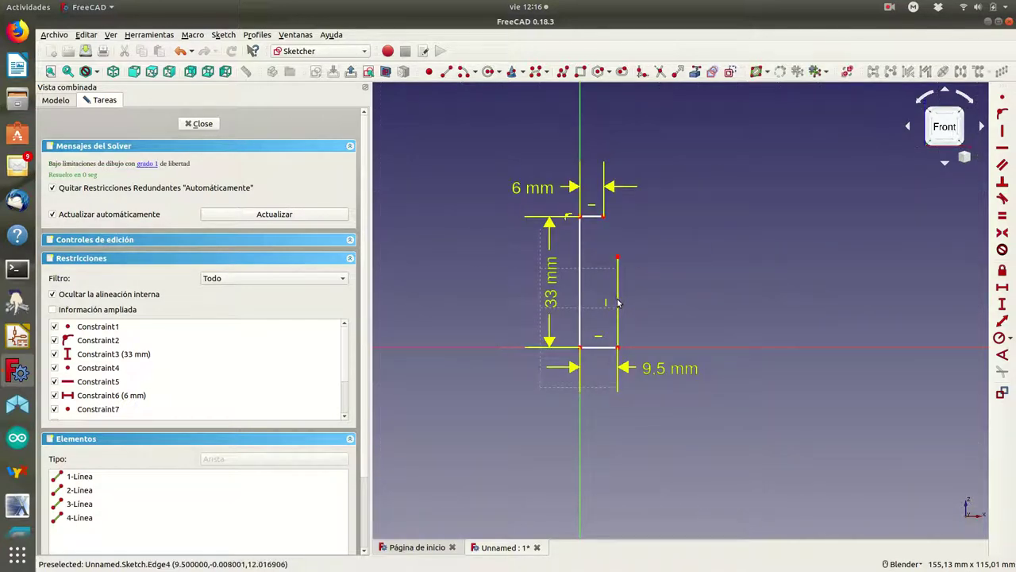
{"action": "left_click", "coordinate": [618, 303]}
{"action": "left_click", "coordinate": [1002, 304]}
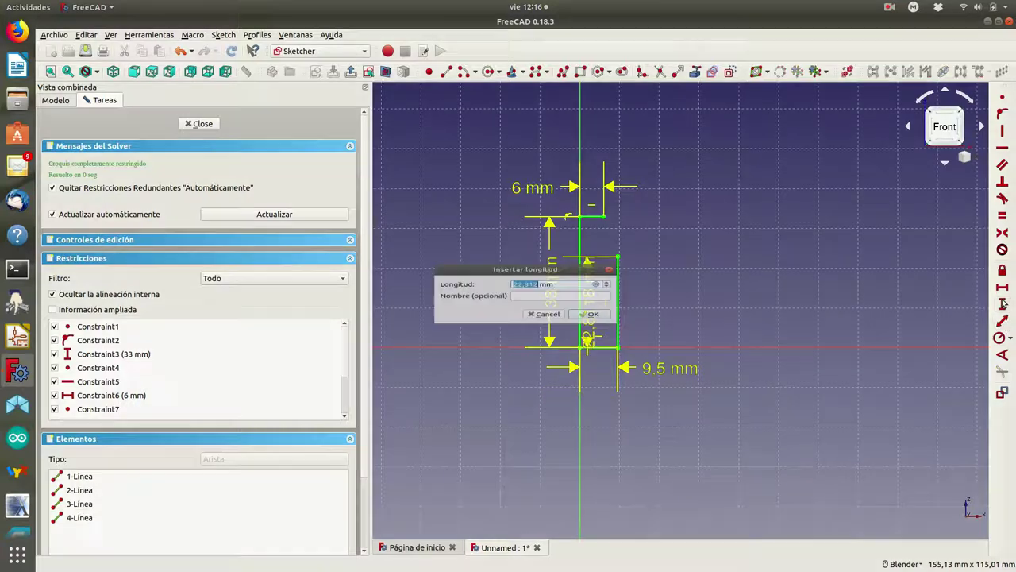
{"action": "type", "text": "22"}
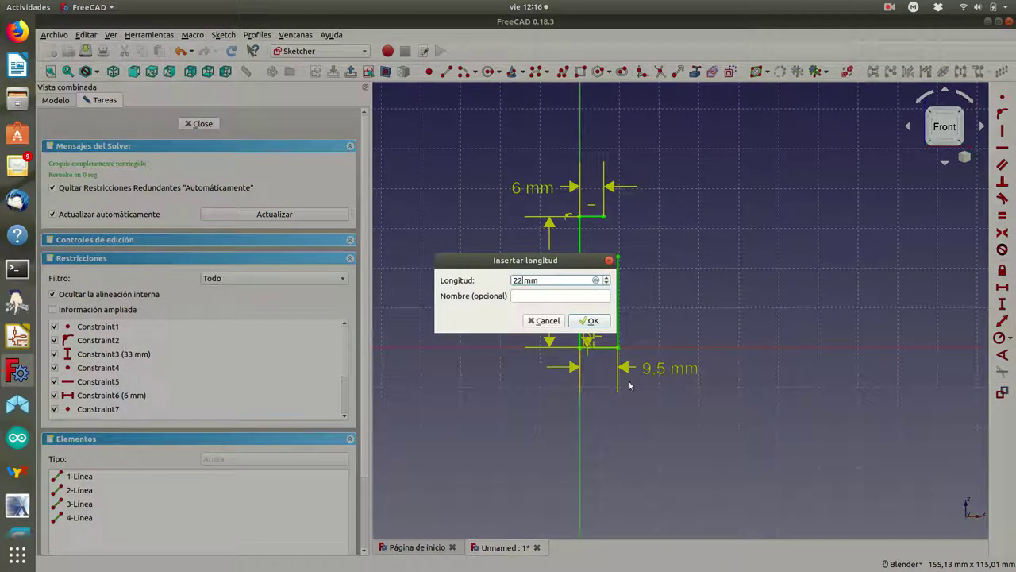
{"action": "left_click", "coordinate": [589, 320]}
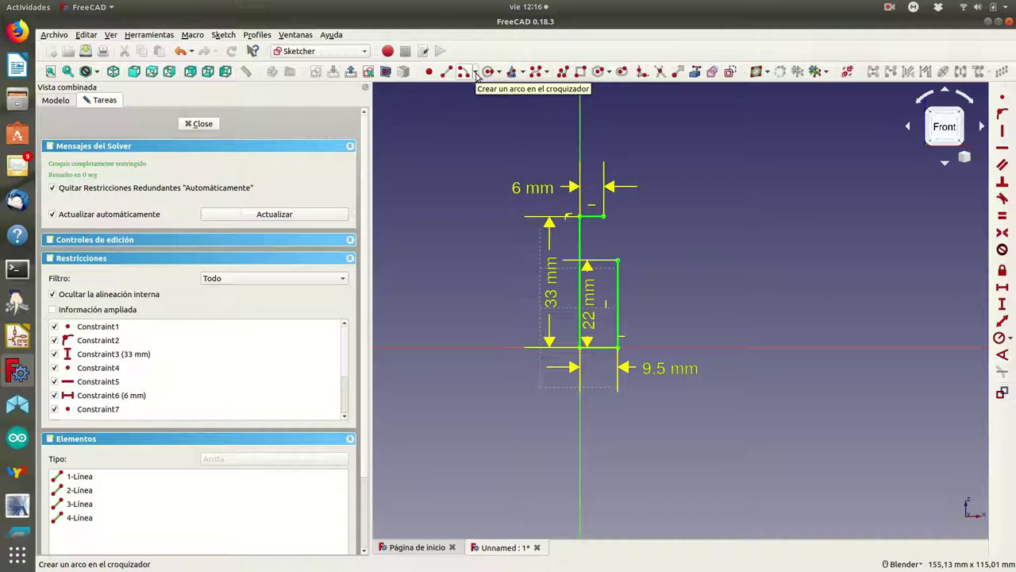
Draw an endpoints-and-rim arc from the 6 mm line's end to the 22 mm line's top, then add a radius constraint
{"action": "left_click", "coordinate": [476, 73]}
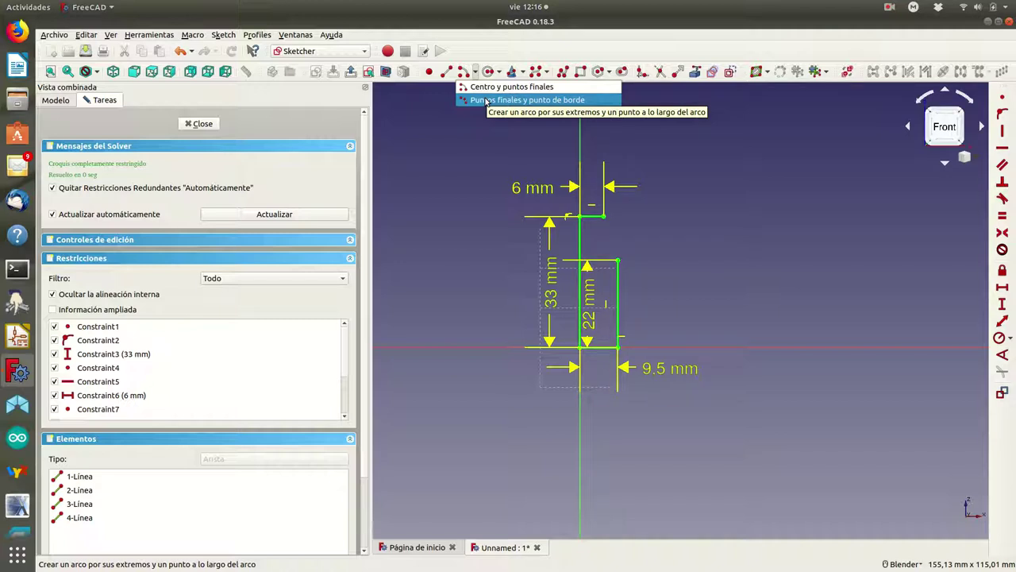
{"action": "left_click", "coordinate": [486, 100]}
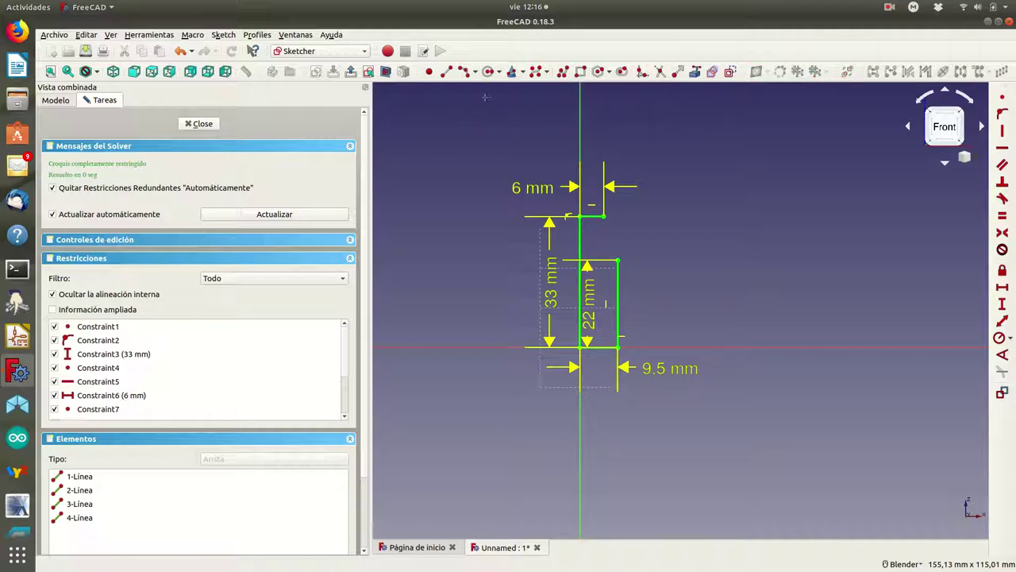
{"action": "left_click", "coordinate": [605, 216]}
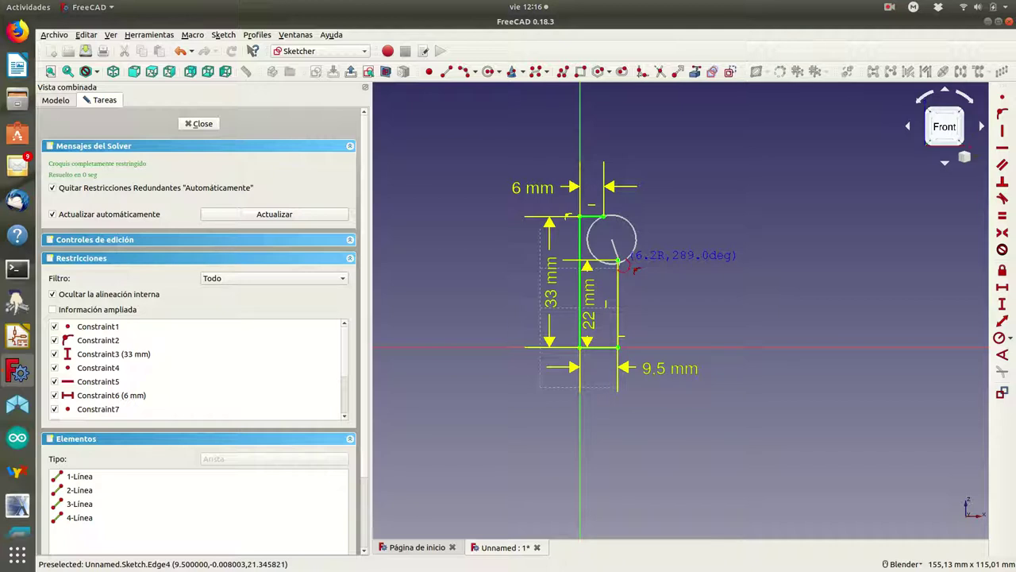
{"action": "left_click", "coordinate": [619, 260]}
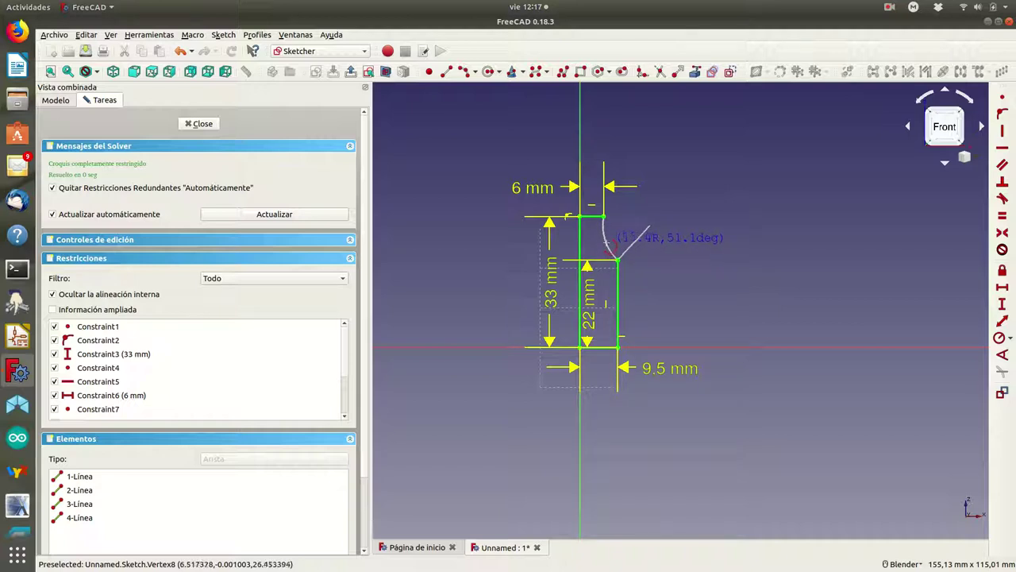
{"action": "left_click", "coordinate": [618, 259]}
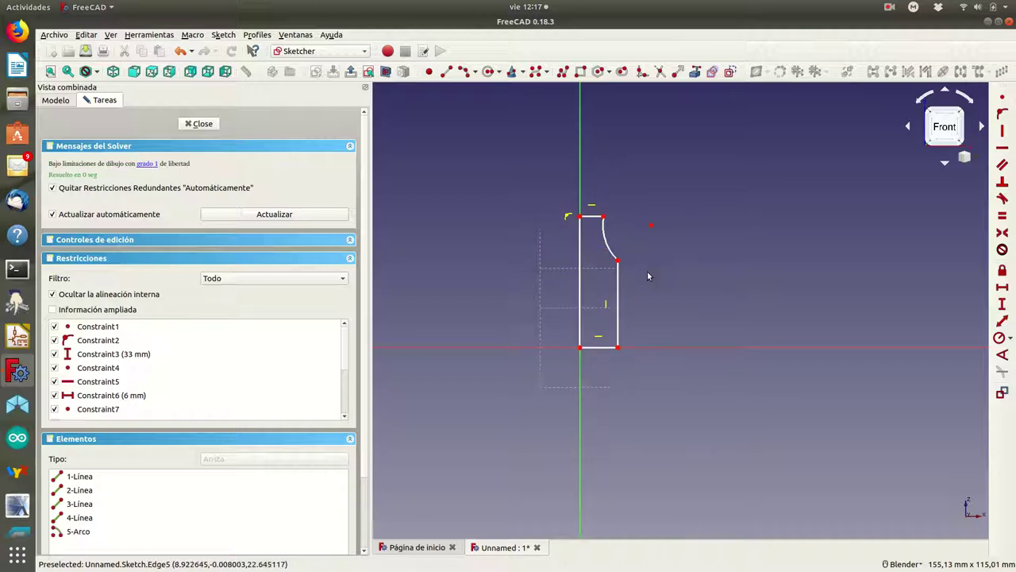
{"action": "left_click", "coordinate": [610, 251]}
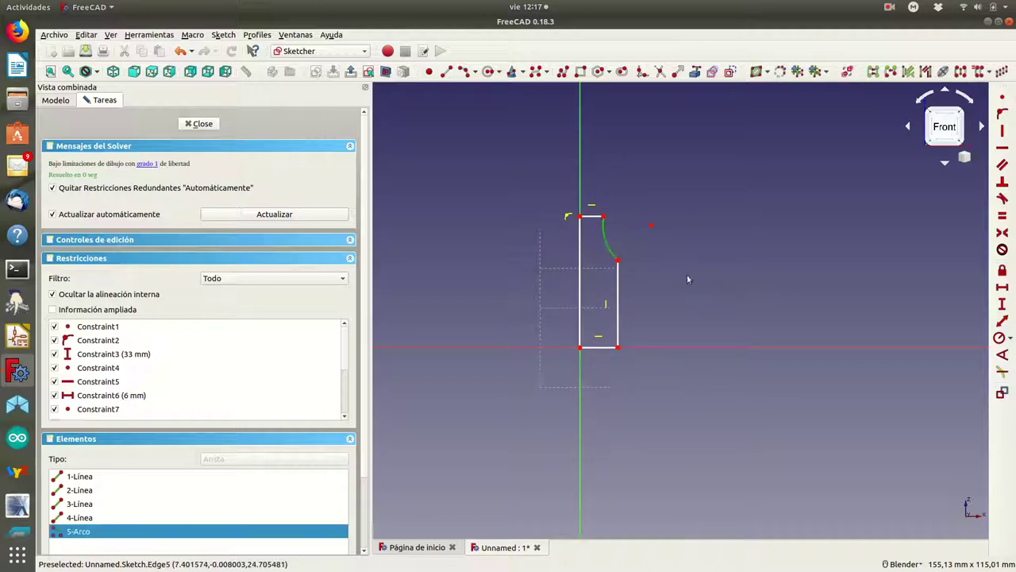
{"action": "left_click", "coordinate": [1003, 338]}
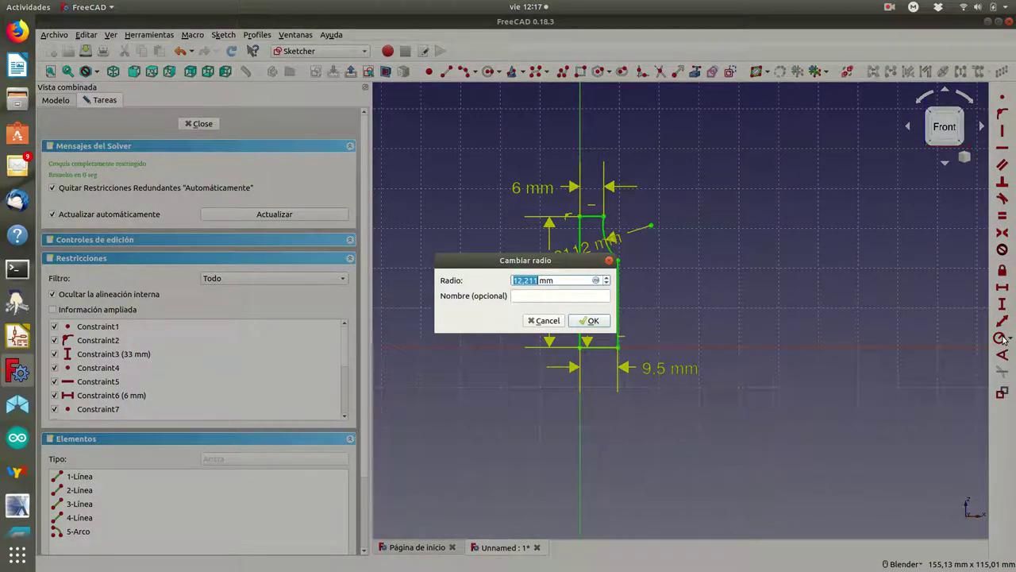
Set the arc radius to 10 mm, then change it to 12 mm and place its label left of the profile
{"action": "type", "text": "10"}
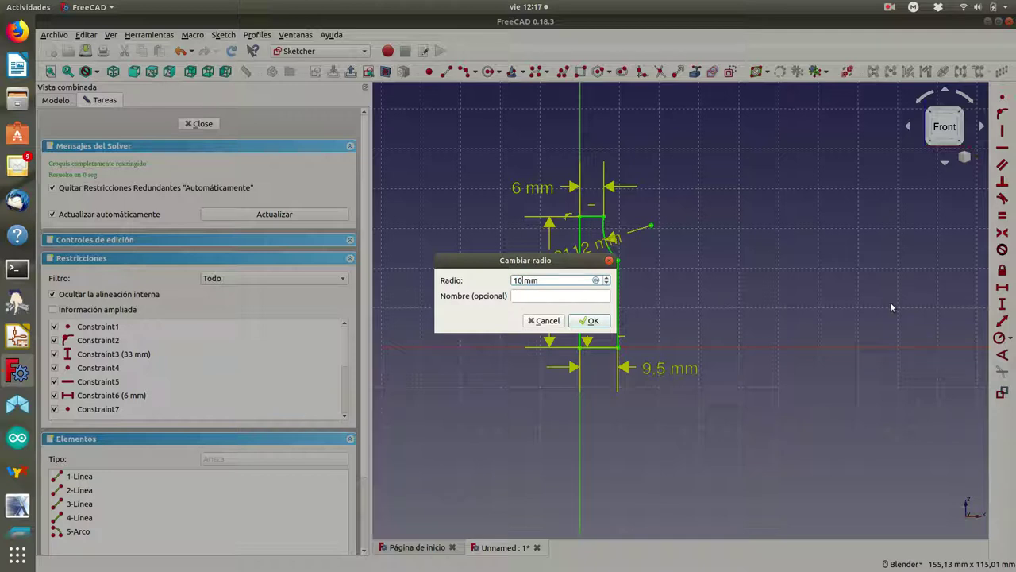
{"action": "left_click", "coordinate": [592, 321]}
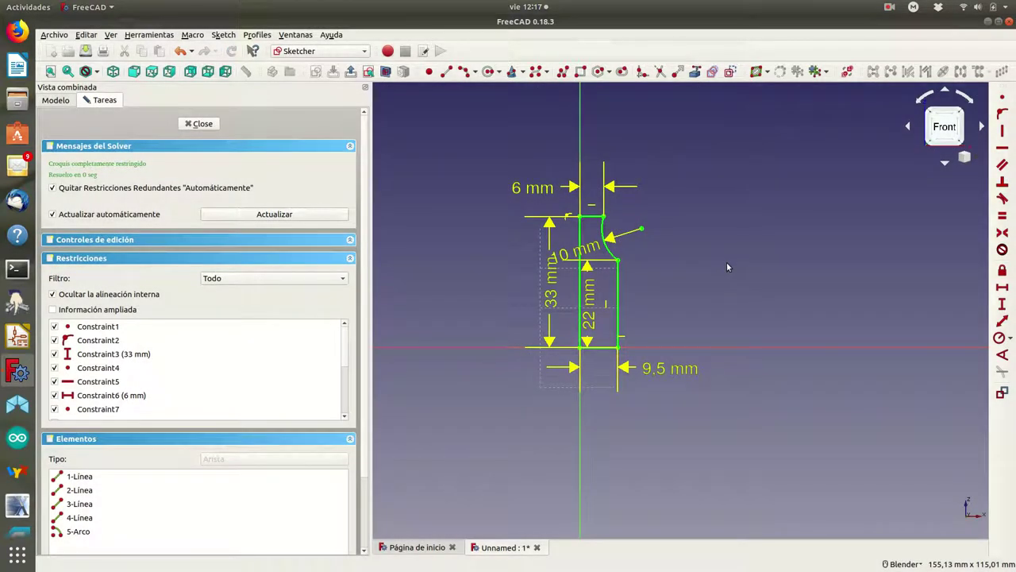
{"action": "mouse_move", "coordinate": [573, 252]}
{"action": "left_mouse_down"}
{"action": "mouse_move", "coordinate": [689, 216]}
{"action": "mouse_move", "coordinate": [672, 221]}
{"action": "left_mouse_up"}
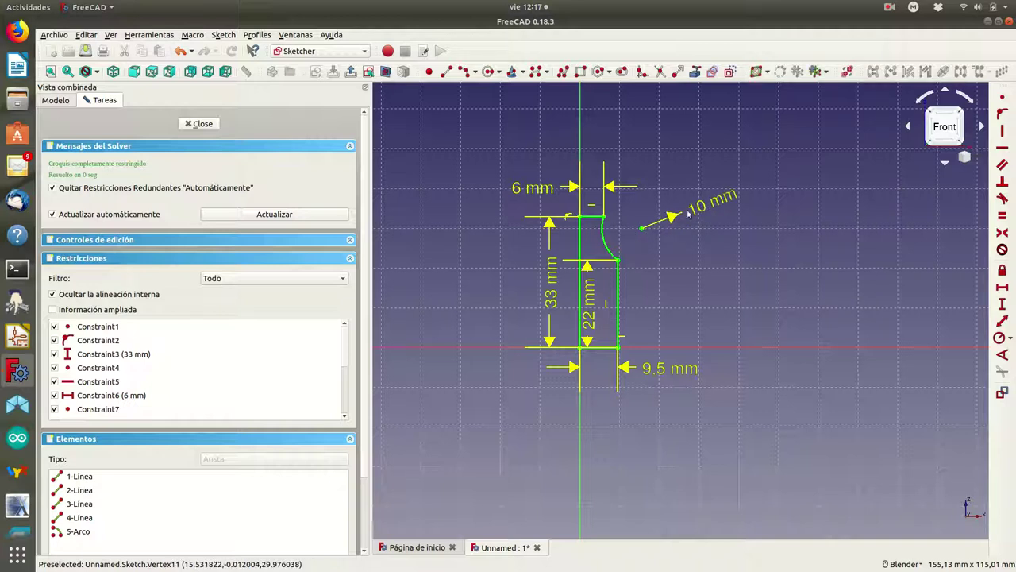
{"action": "double_click", "coordinate": [695, 210]}
{"action": "type", "text": "12"}
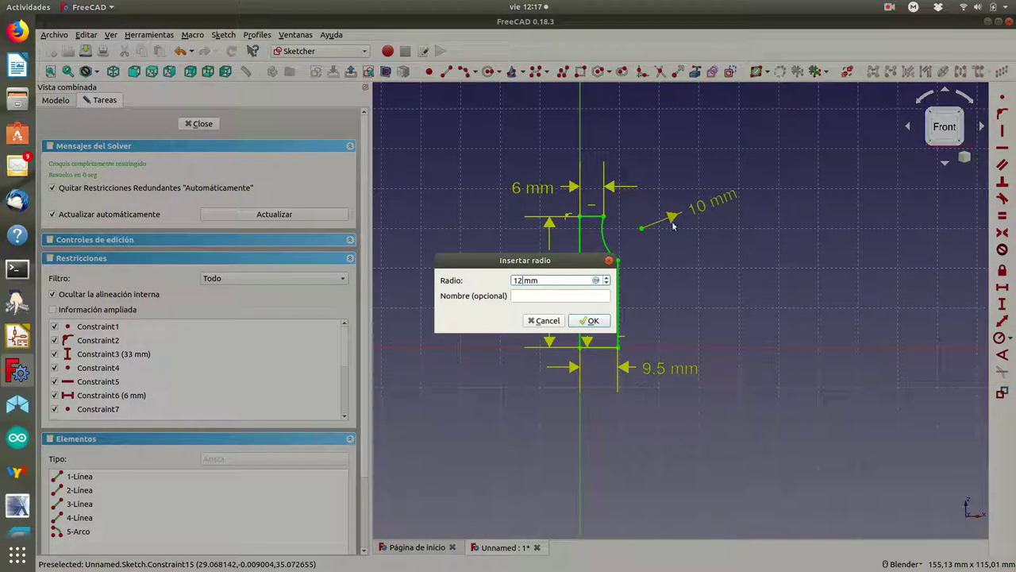
{"action": "left_click", "coordinate": [588, 321]}
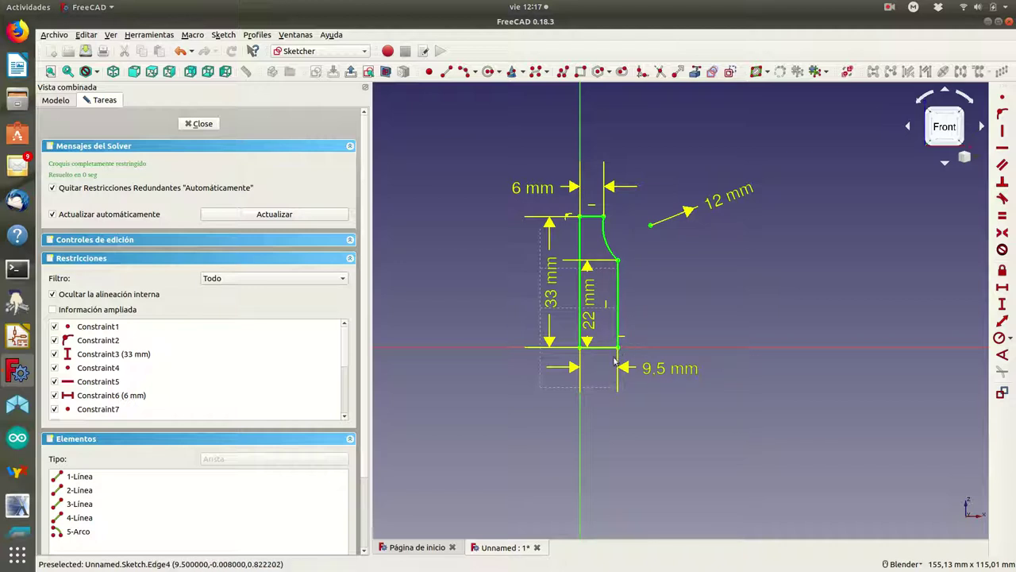
{"action": "mouse_move", "coordinate": [715, 204]}
{"action": "left_mouse_down"}
{"action": "mouse_move", "coordinate": [515, 273]}
{"action": "mouse_move", "coordinate": [506, 259]}
{"action": "left_mouse_up"}
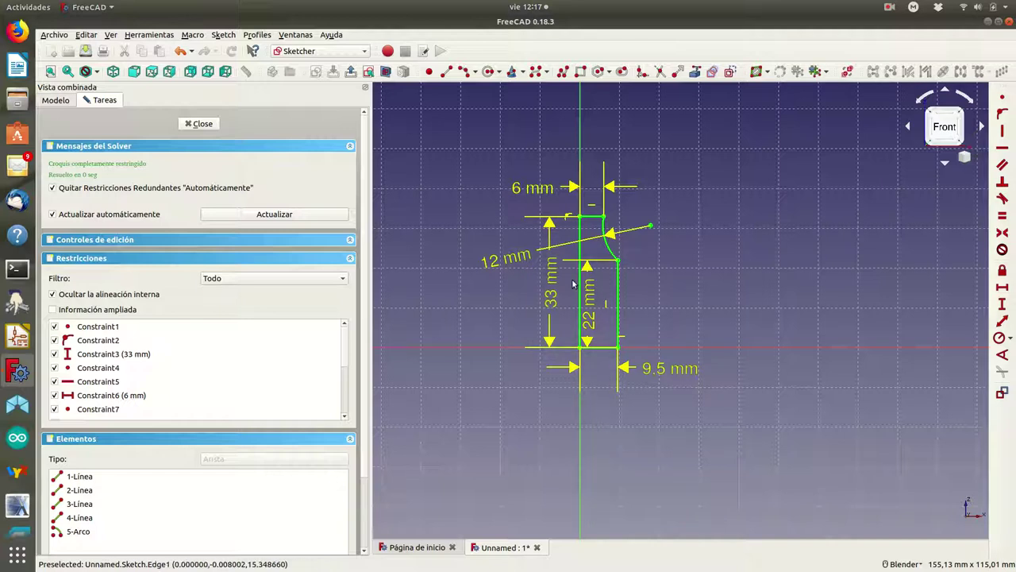
Close the sketch and revolve the profile 360° about its vertical axis
{"action": "left_click", "coordinate": [198, 123]}
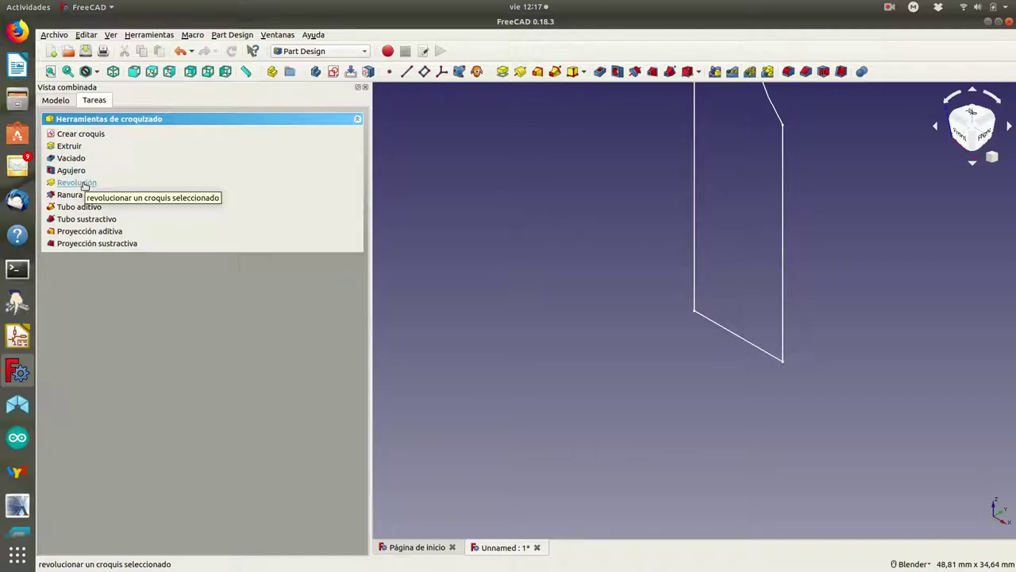
{"action": "left_click", "coordinate": [77, 182]}
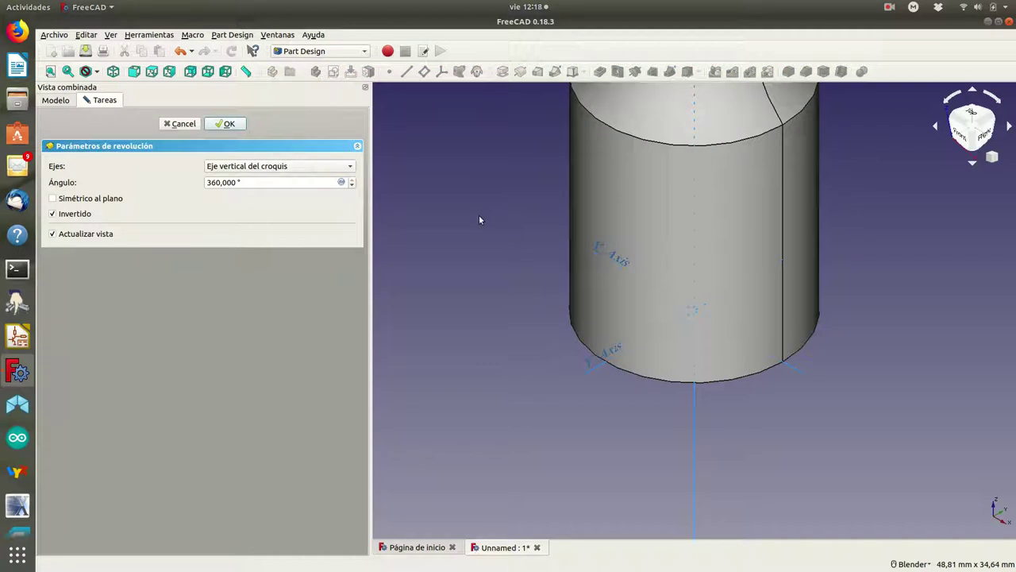
{"action": "scroll", "coordinate": [479, 220], "scroll_direction": "down", "scroll_amount": 2}
{"action": "scroll", "coordinate": [479, 220], "scroll_direction": "down", "scroll_amount": 3}
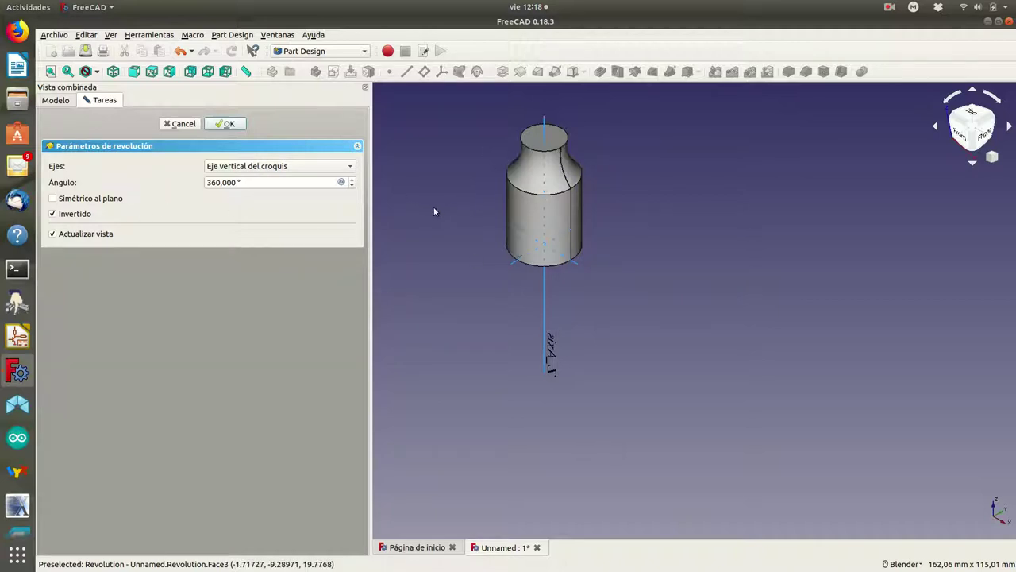
{"action": "left_click", "coordinate": [225, 125]}
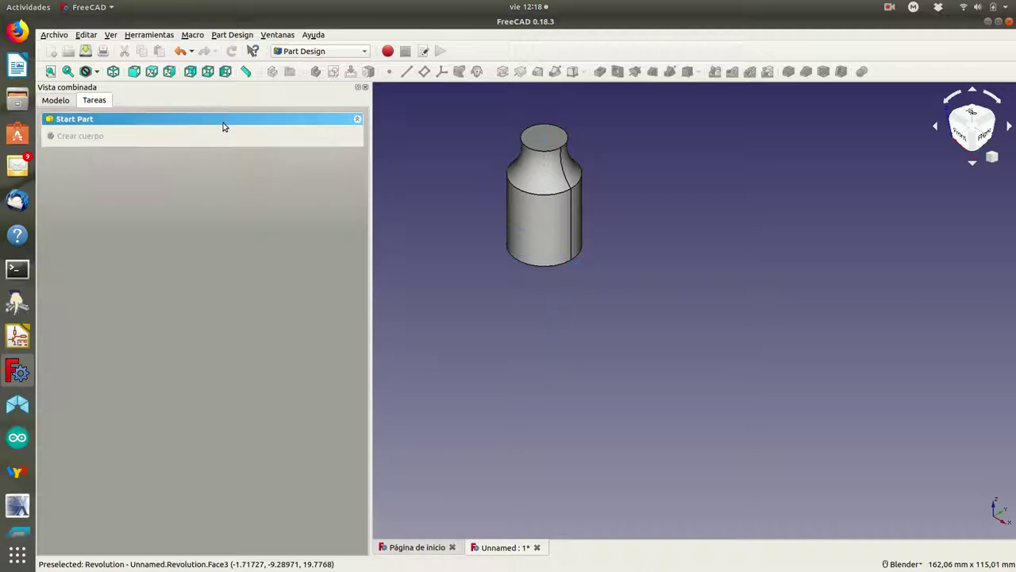
Rename the profile sketch to 'perfil_vertical' in the model tree
{"action": "left_click", "coordinate": [66, 104]}
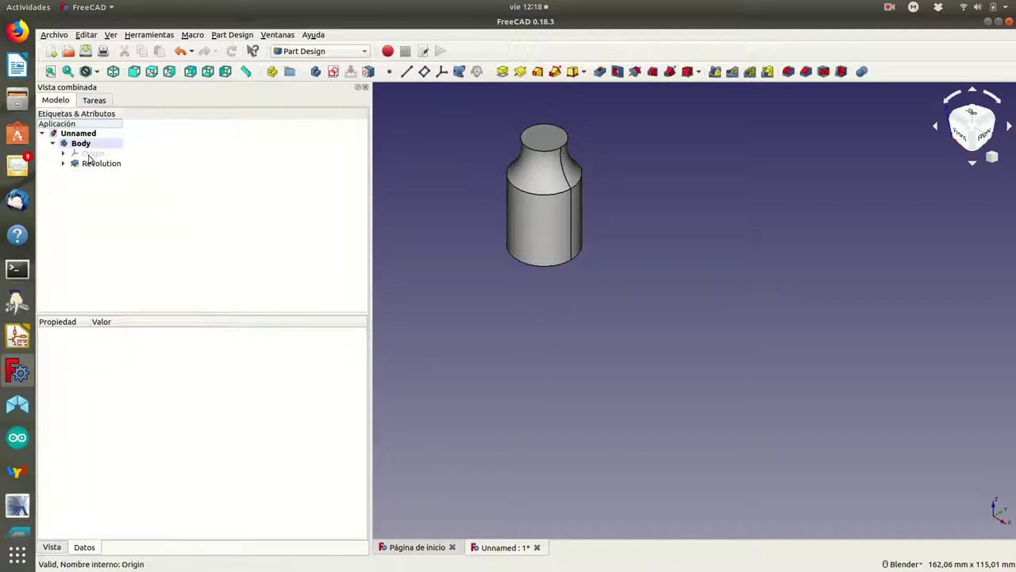
{"action": "left_click", "coordinate": [63, 163]}
{"action": "left_click", "coordinate": [103, 175]}
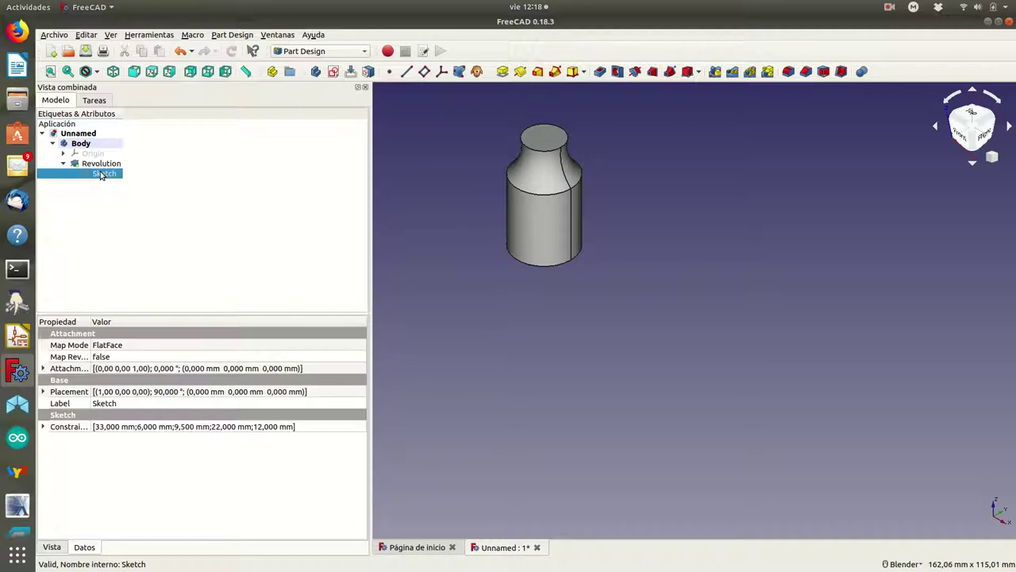
{"action": "right_click", "coordinate": [101, 173]}
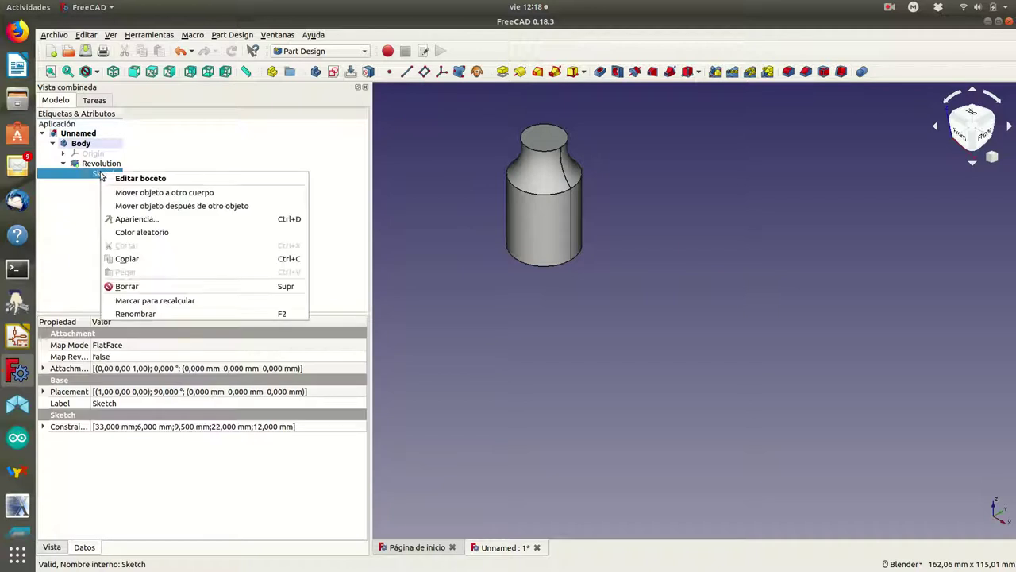
{"action": "left_click", "coordinate": [152, 315]}
{"action": "type", "text": "perfil"}
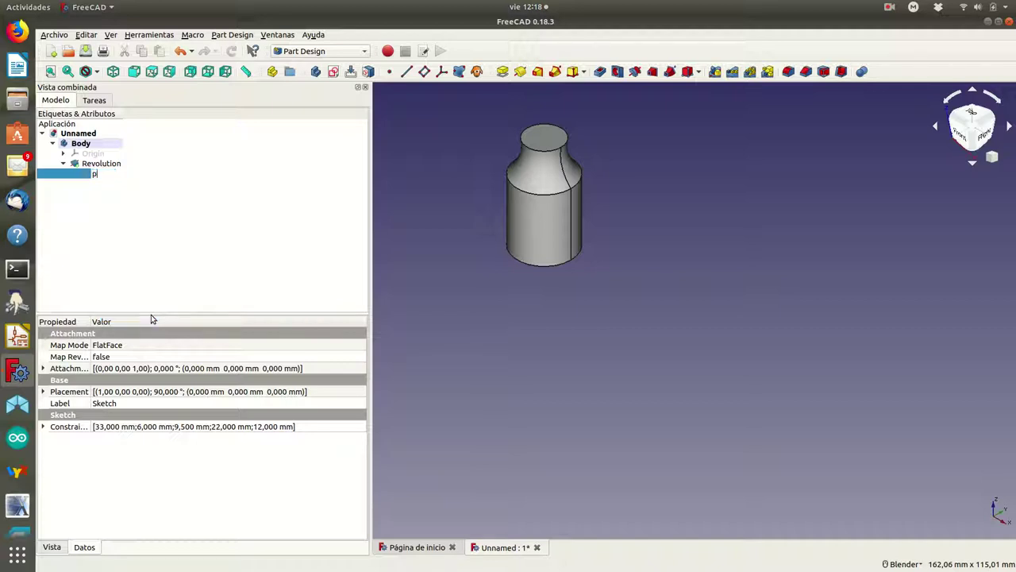
{"action": "type", "text": "_vertical"}
Rename the Revolution feature to 'pieza_base'
{"action": "left_click", "coordinate": [114, 165]}
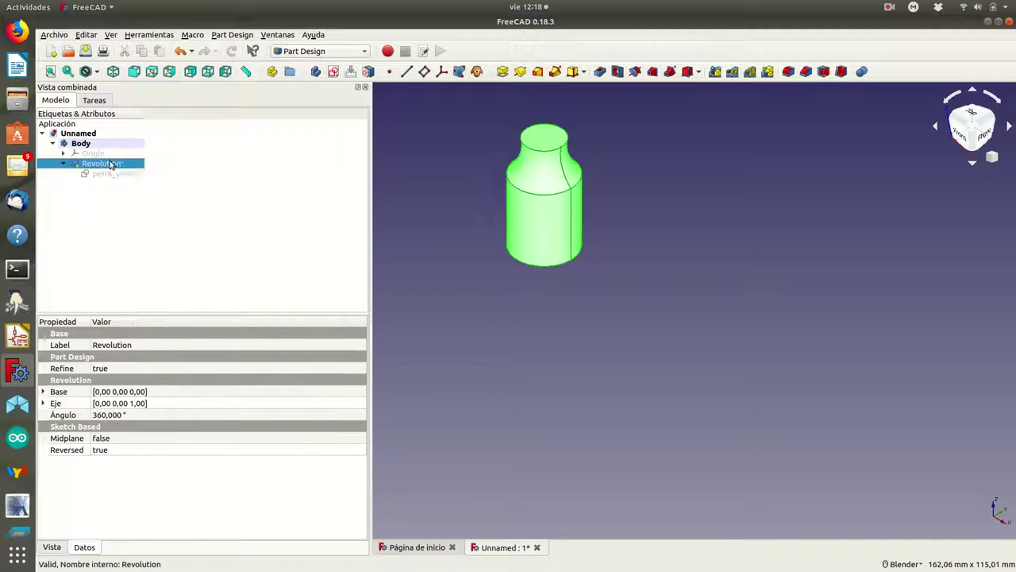
{"action": "right_click", "coordinate": [111, 164]}
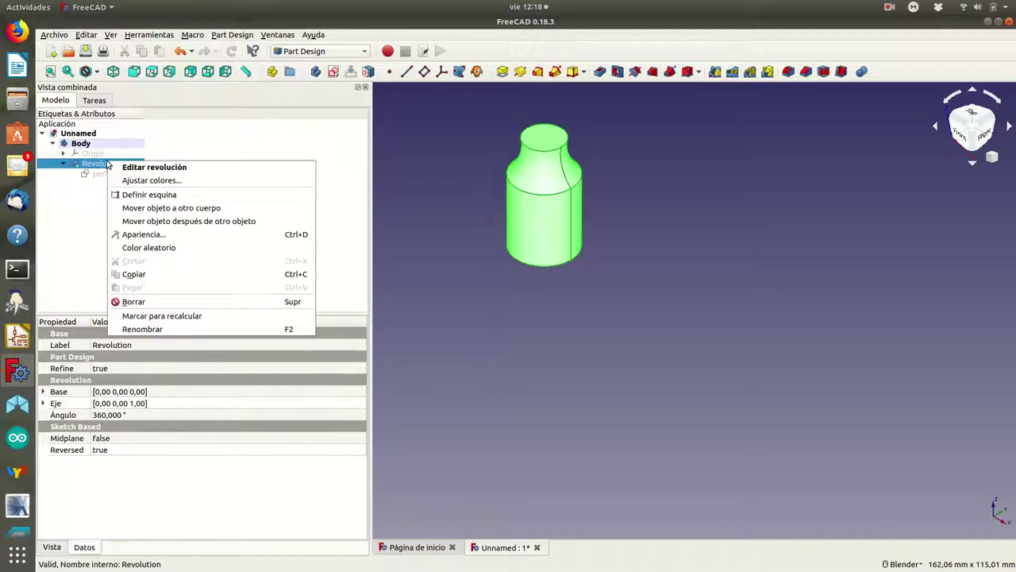
{"action": "left_click", "coordinate": [131, 328]}
{"action": "type", "text": "pieza_base"}
{"action": "key", "text": "Return"}
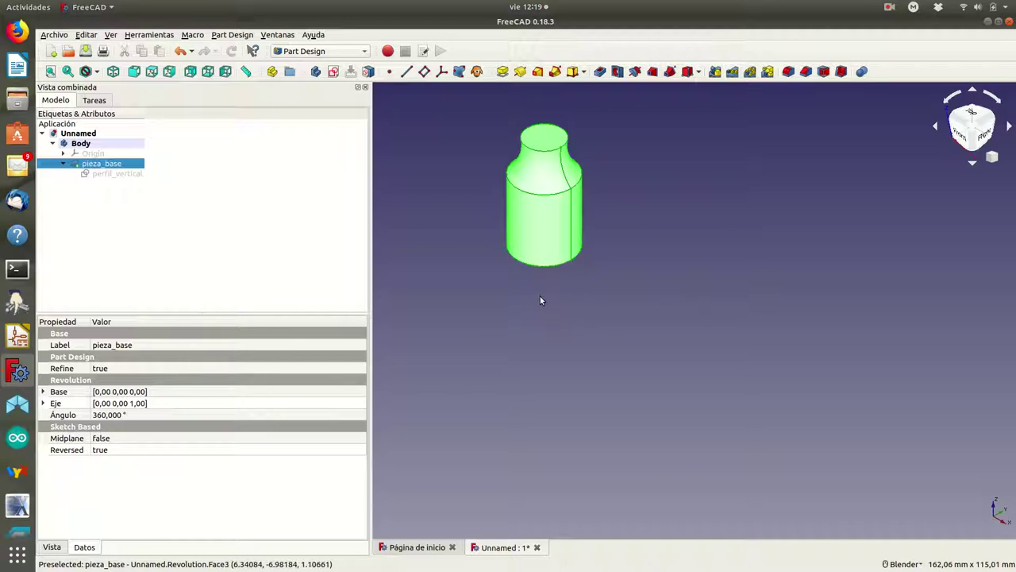
{"action": "left_click", "coordinate": [428, 190]}
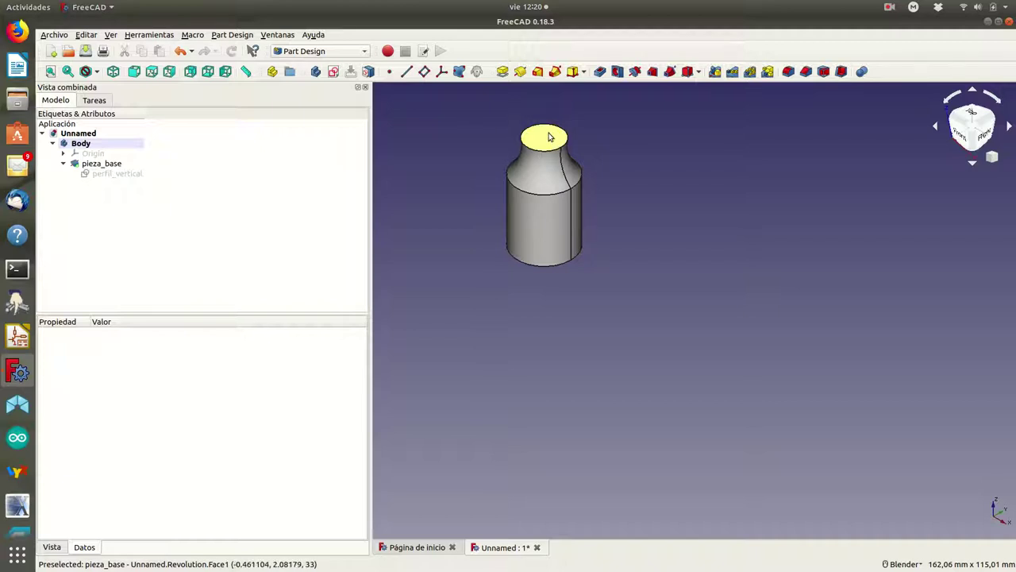
Create a sketch on the bottle's top face, set wireframe display, and centre the circles in view
{"action": "left_click", "coordinate": [547, 142]}
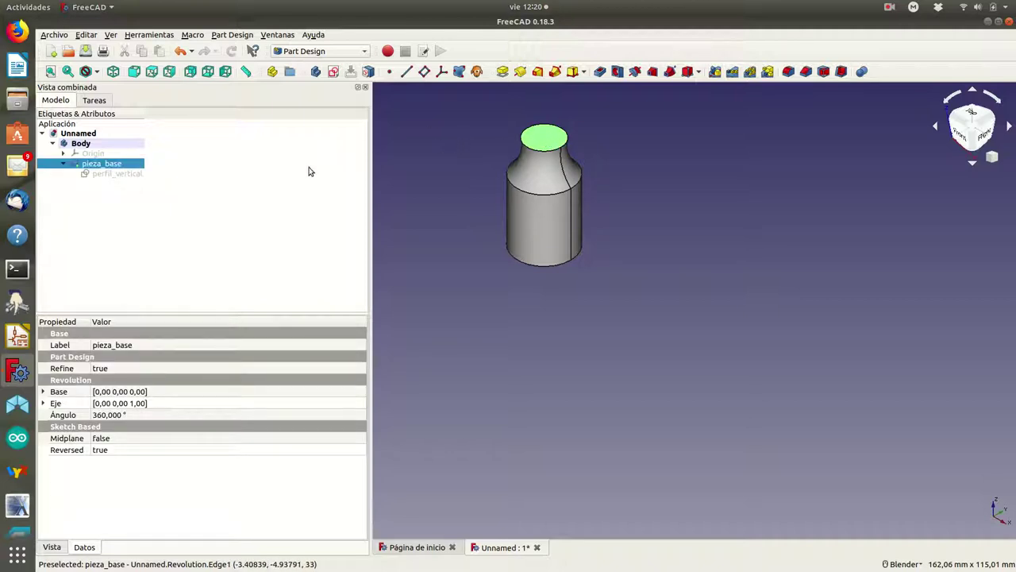
{"action": "left_click", "coordinate": [94, 100]}
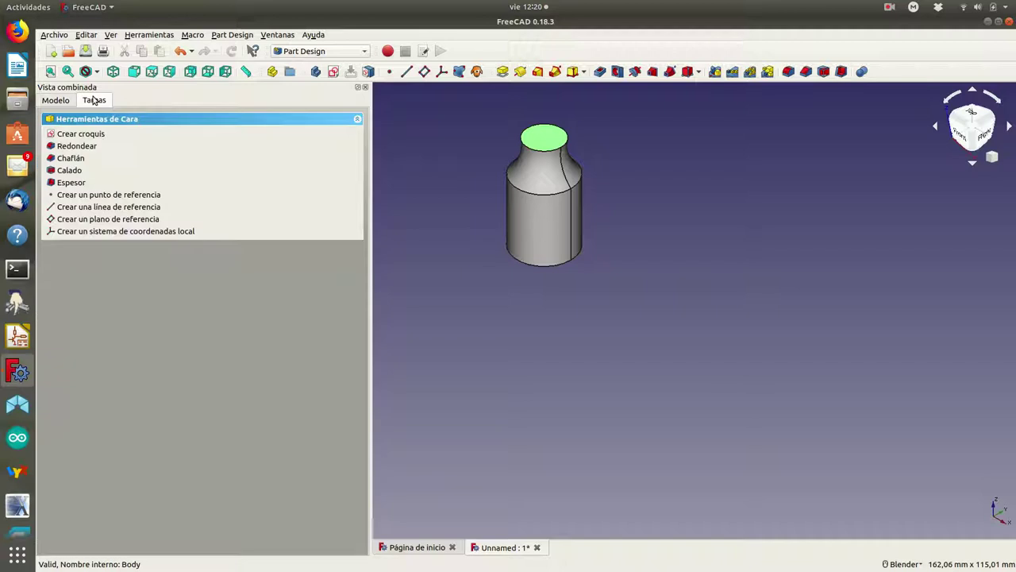
{"action": "left_click", "coordinate": [91, 138]}
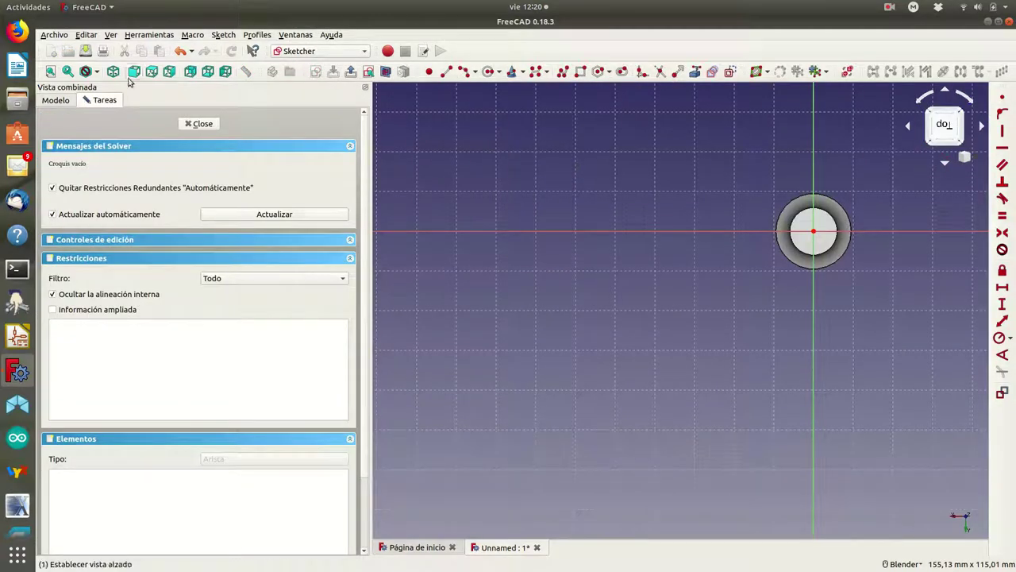
{"action": "left_click", "coordinate": [96, 71]}
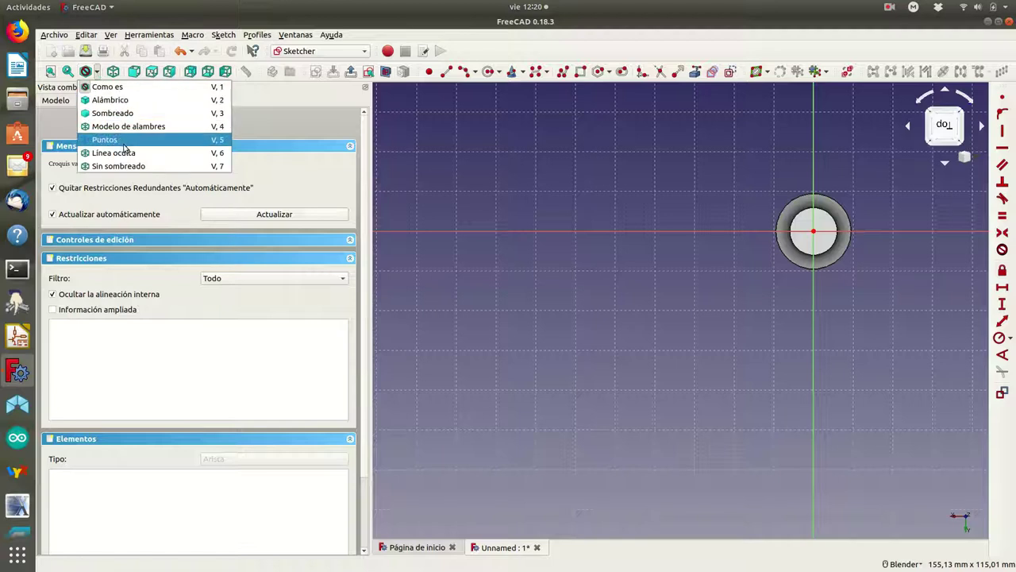
{"action": "left_click", "coordinate": [117, 129]}
{"action": "scroll", "coordinate": [817, 265], "scroll_direction": "up", "scroll_amount": 5}
{"action": "mouse_move", "coordinate": [723, 272]}
{"action": "middle_mouse_down", "text": "shift"}
{"action": "mouse_move", "coordinate": [552, 422]}
{"action": "mouse_move", "coordinate": [517, 408]}
{"action": "middle_mouse_up", "text": "shift"}
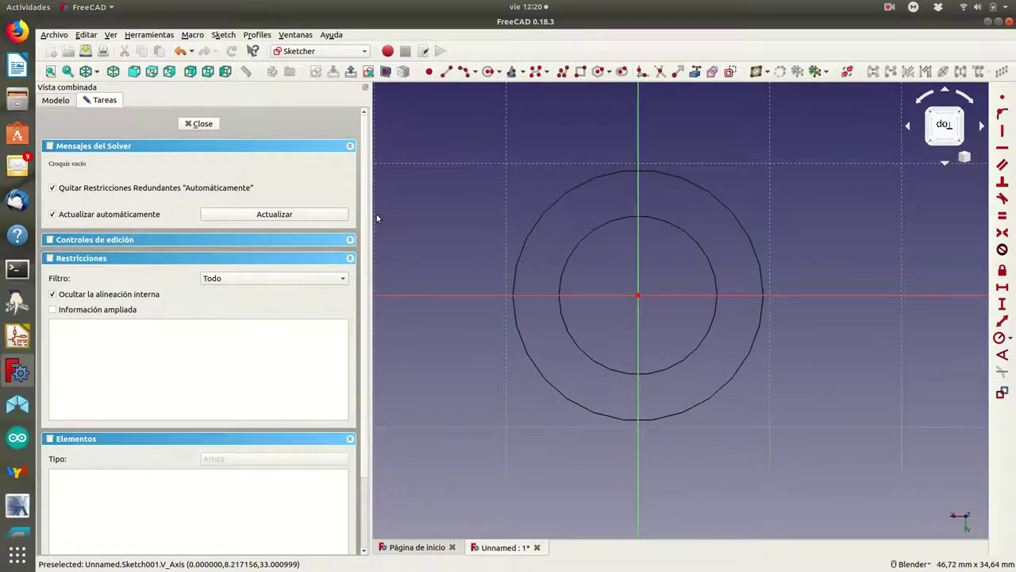
{"action": "left_click_drag", "start_coordinate": [368, 224], "coordinate": [239, 236]}
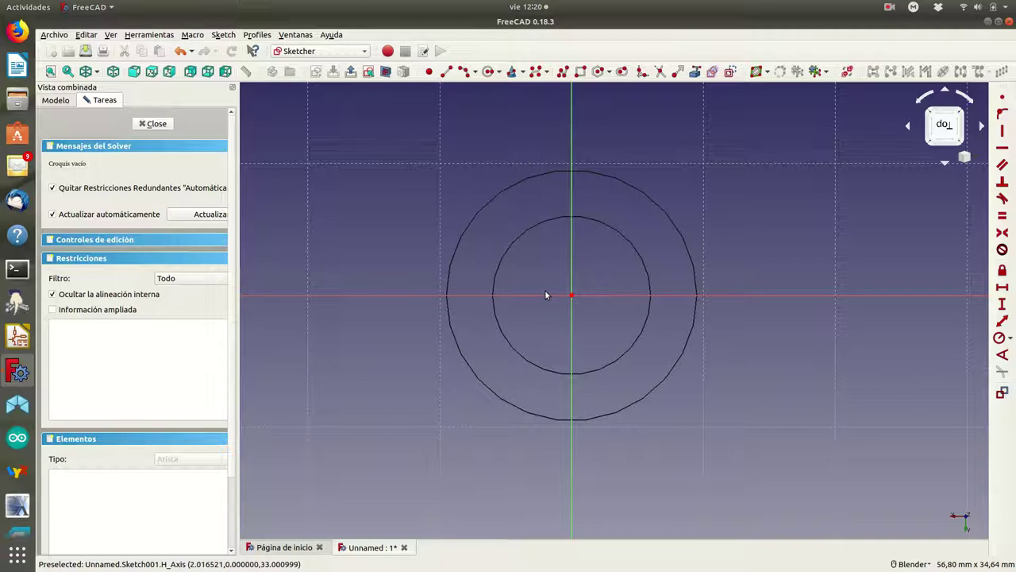
{"action": "left_click", "coordinate": [607, 72]}
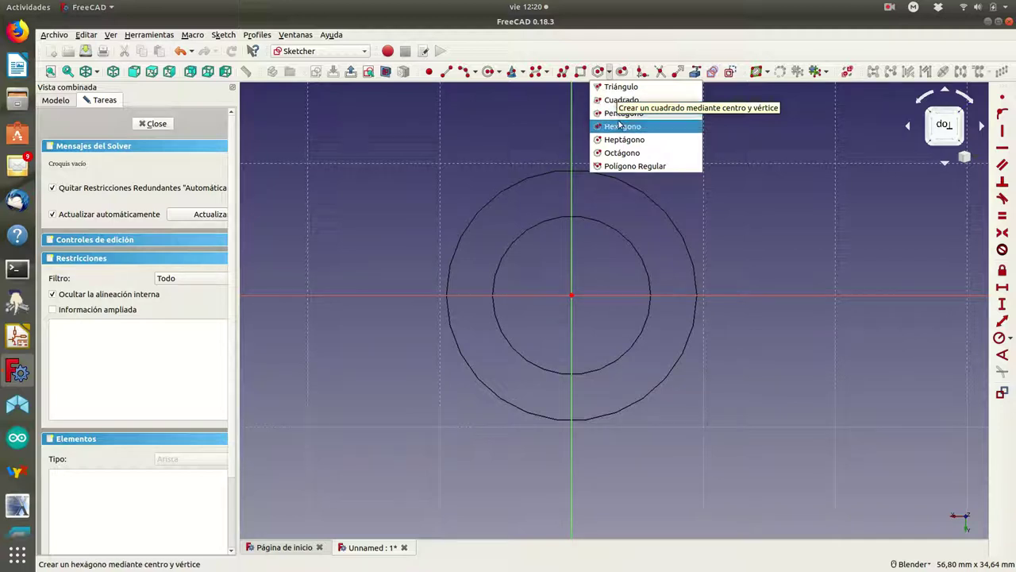
Draw a hexagon centred on the sketch origin, sized inside the inner circle
{"action": "left_click", "coordinate": [617, 126]}
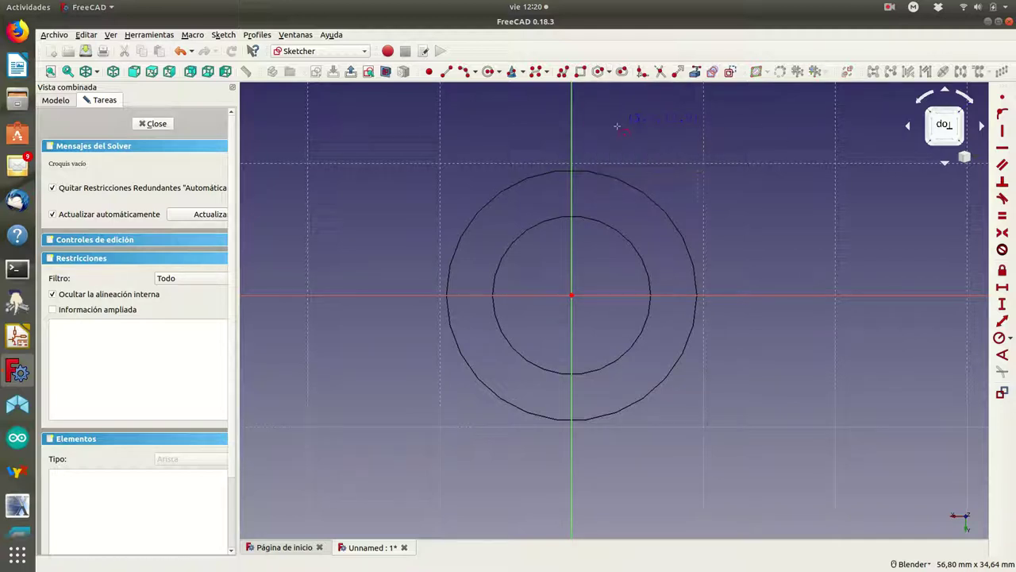
{"action": "left_click", "coordinate": [572, 296]}
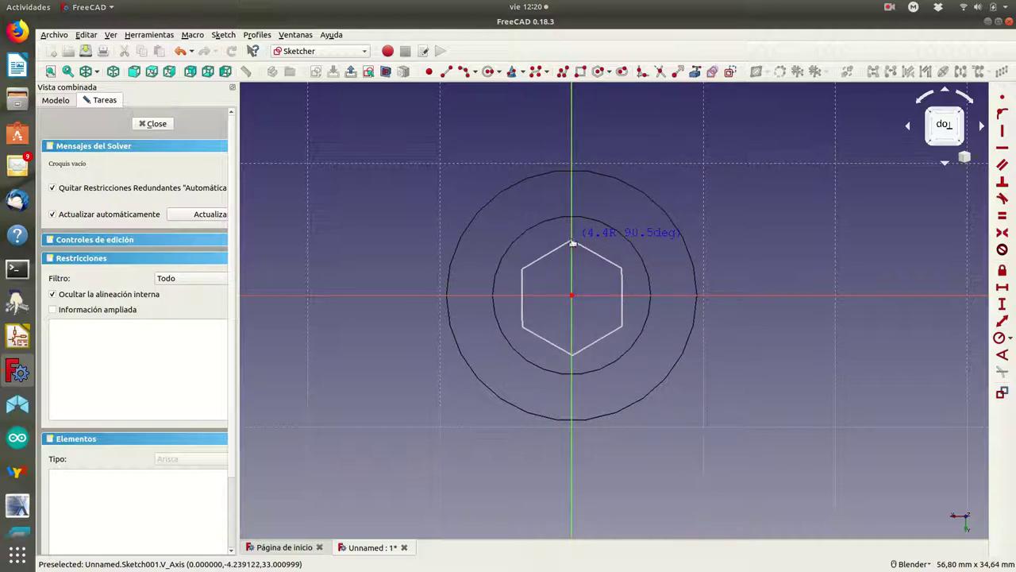
{"action": "left_click", "coordinate": [573, 239]}
{"action": "key", "text": "Escape"}
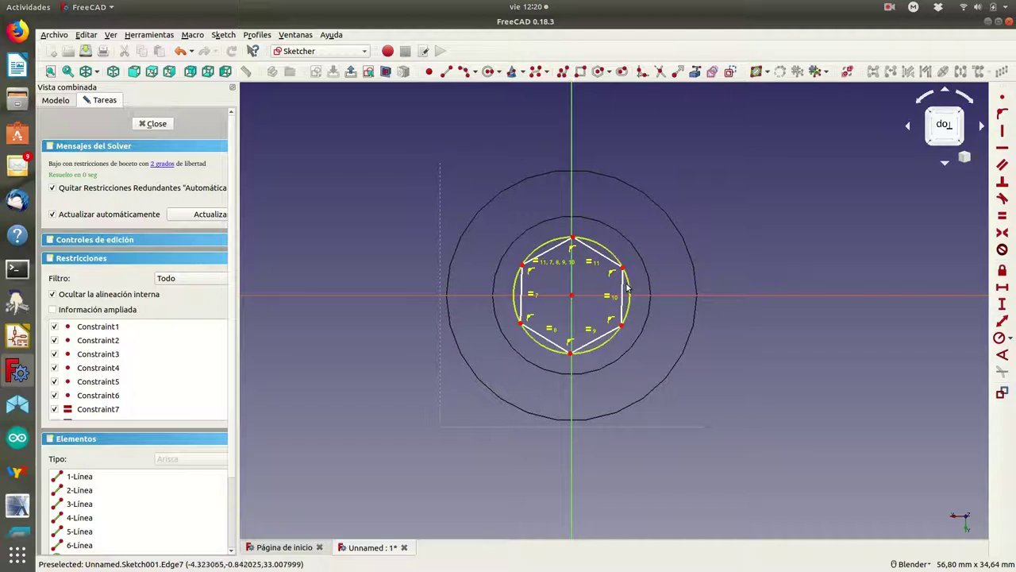
Make the hexagon's right edge vertical, constrain its circle to 3.75 mm radius, and close the sketch
{"action": "left_click", "coordinate": [624, 294]}
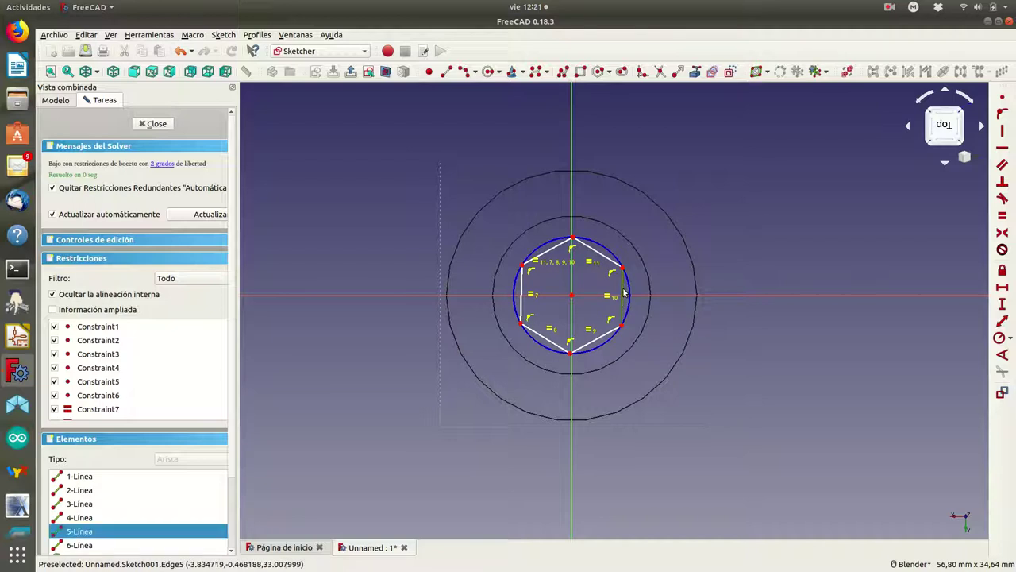
{"action": "left_click", "coordinate": [1003, 132]}
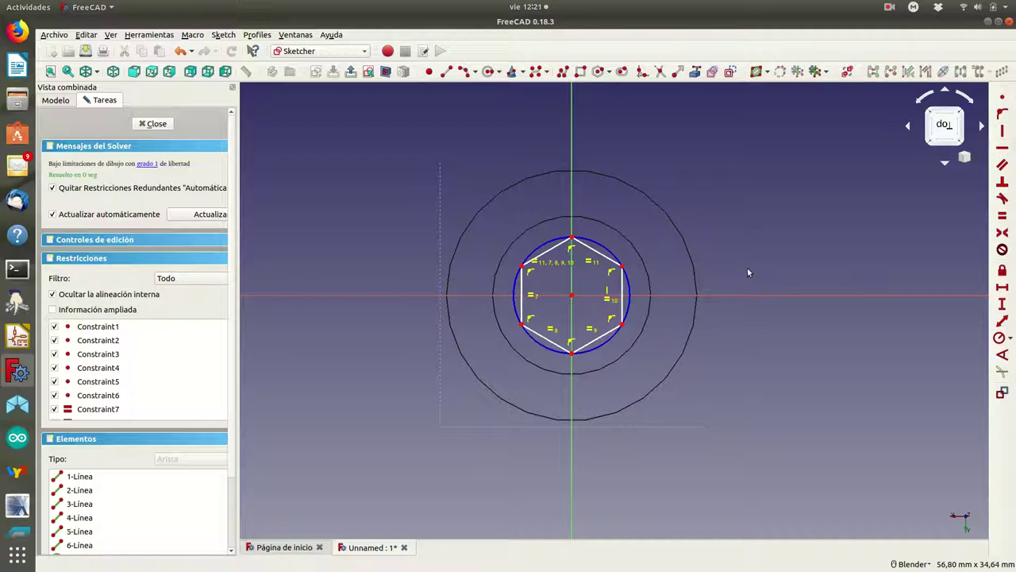
{"action": "left_click", "coordinate": [629, 292]}
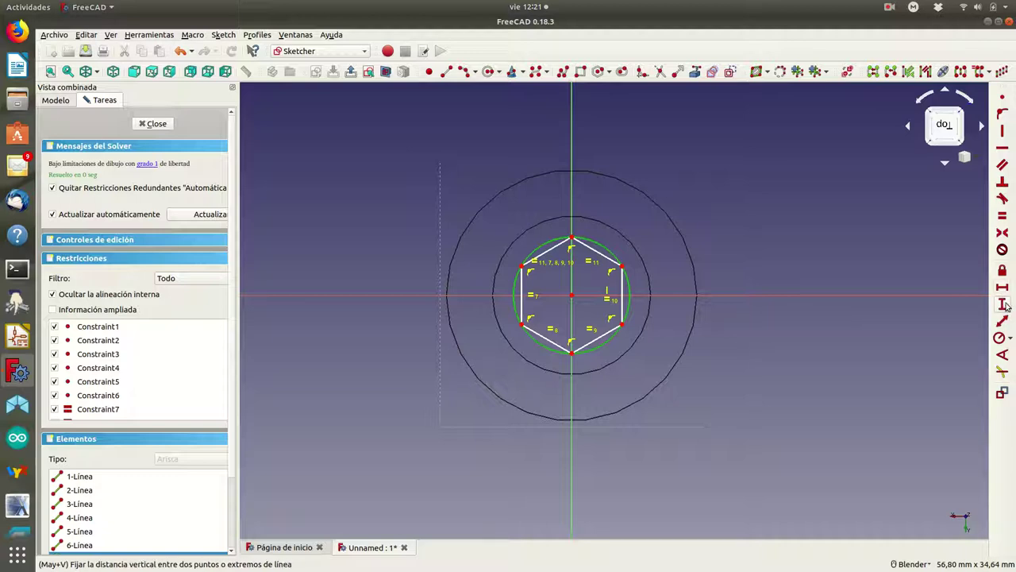
{"action": "left_click", "coordinate": [1002, 338]}
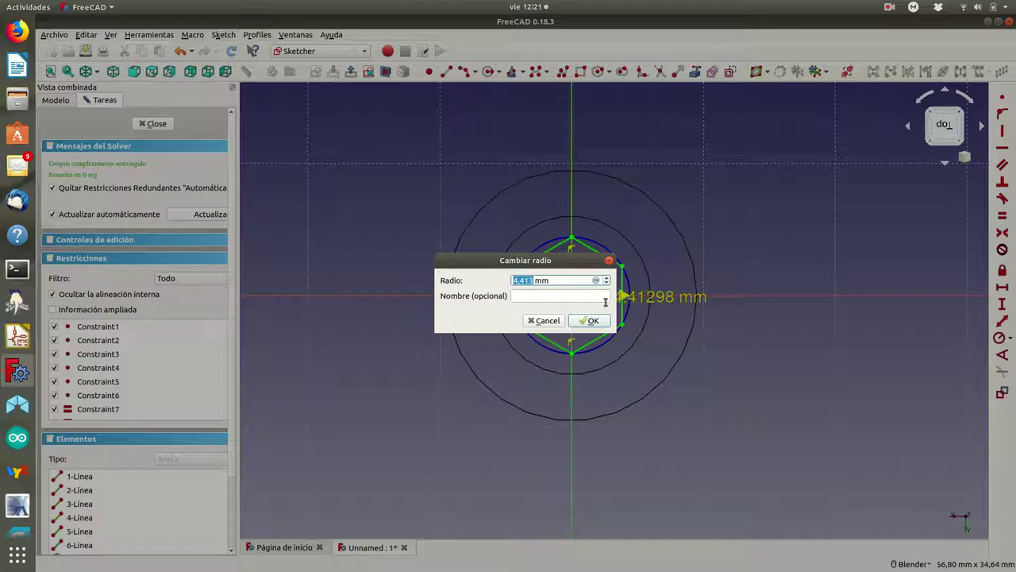
{"action": "type", "text": "7,"}
{"action": "type", "text": "5/2"}
{"action": "left_click", "coordinate": [588, 321]}
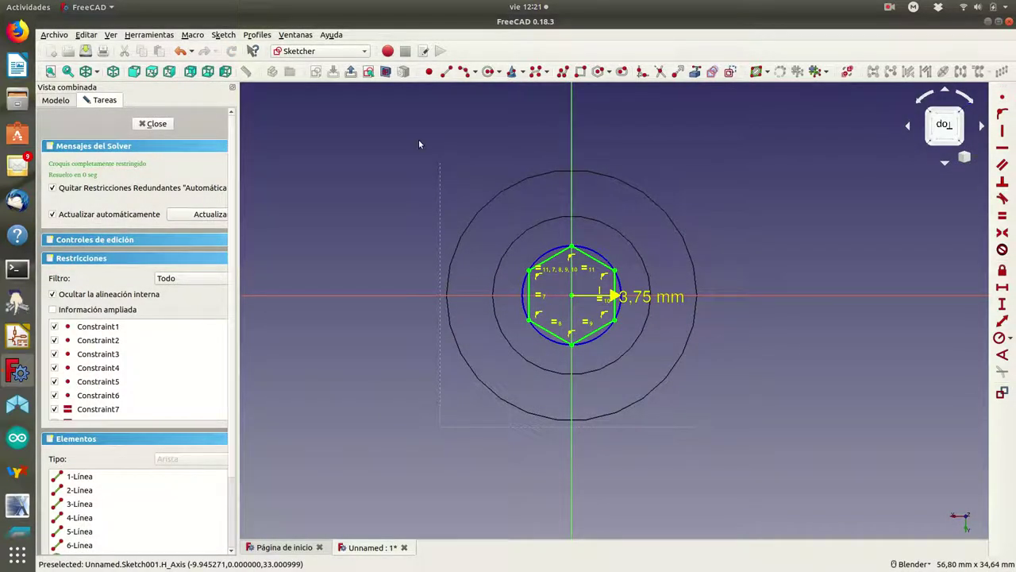
{"action": "left_click", "coordinate": [155, 124]}
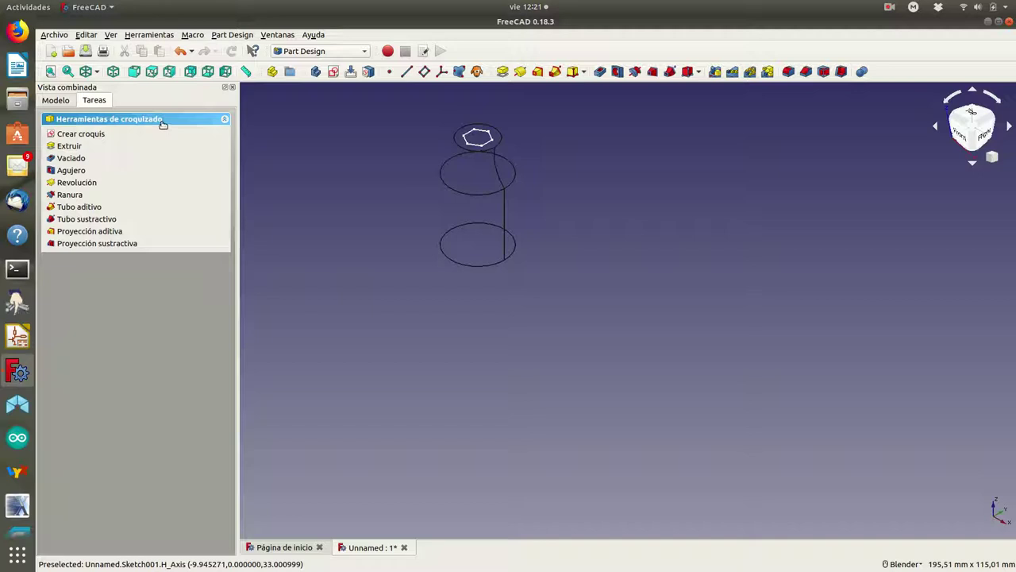
Pocket the hexagon sketch 5 mm deep and select the new Pocket in the model tree
{"action": "left_click", "coordinate": [71, 159]}
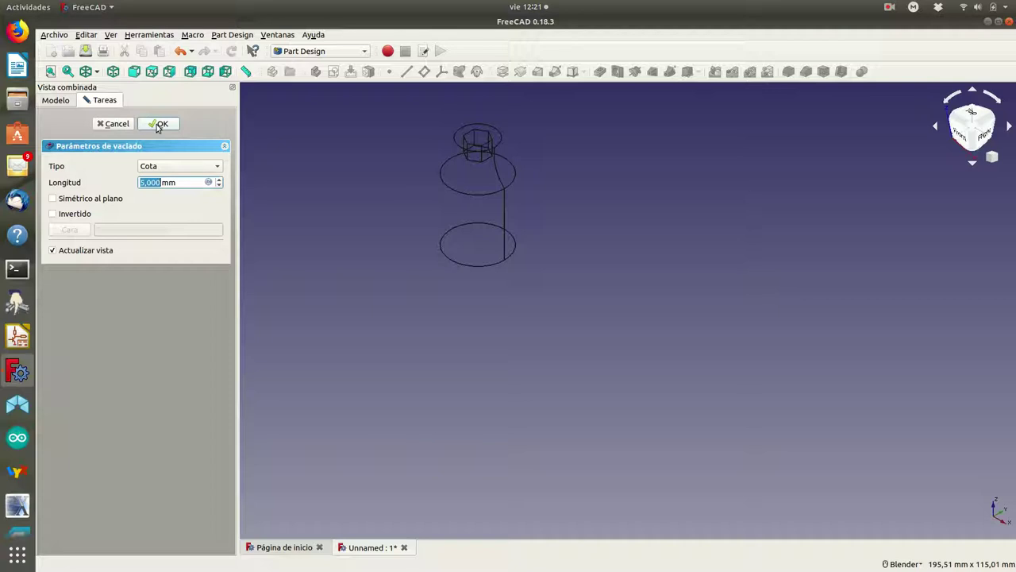
{"action": "left_click", "coordinate": [157, 124]}
{"action": "left_click", "coordinate": [64, 101]}
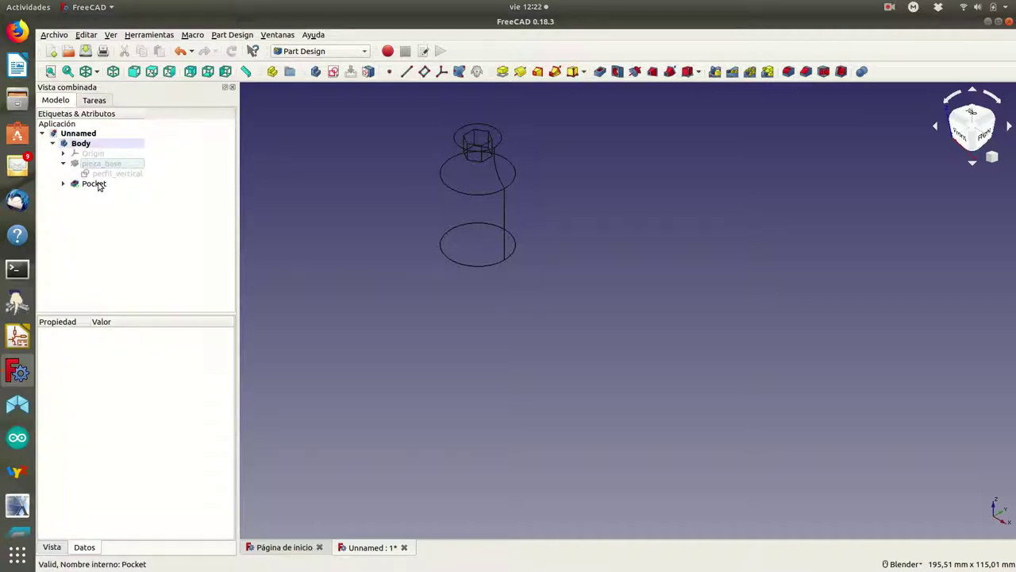
{"action": "left_click", "coordinate": [93, 183]}
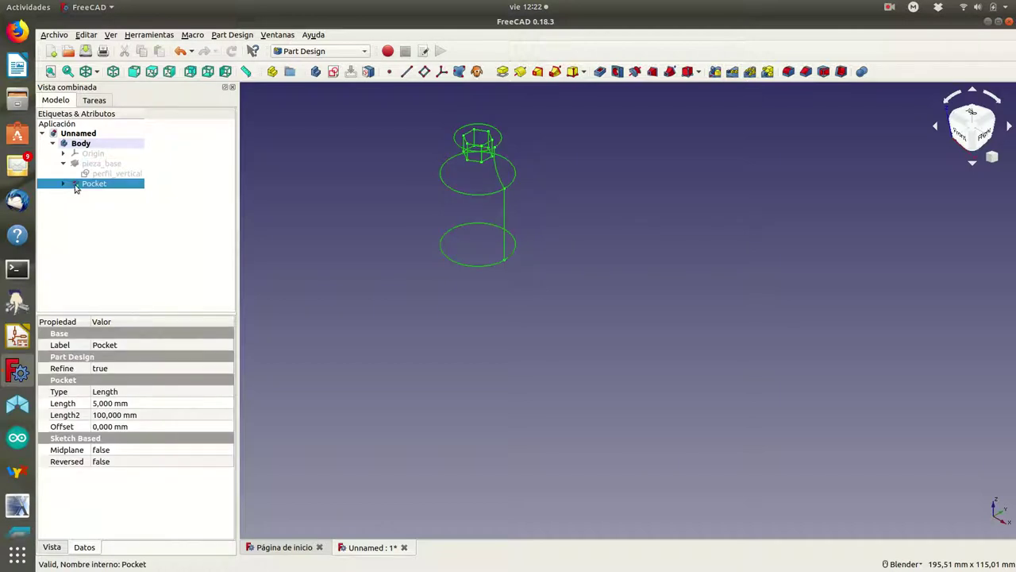
Rename the nut outline sketch (Sketch001) to contorno_tuerca
{"action": "left_click", "coordinate": [62, 184]}
{"action": "left_click", "coordinate": [97, 194]}
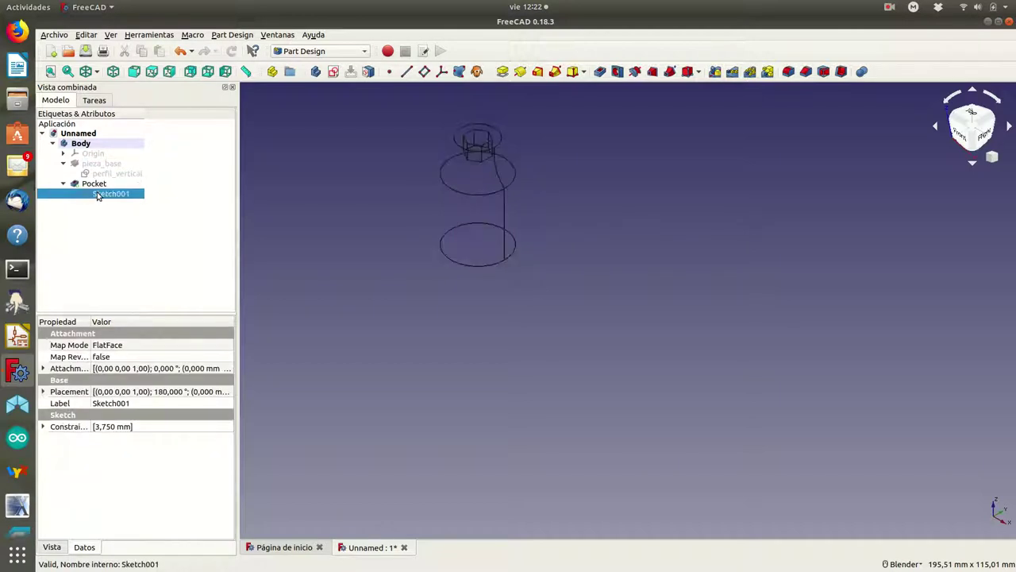
{"action": "right_click", "coordinate": [99, 196]}
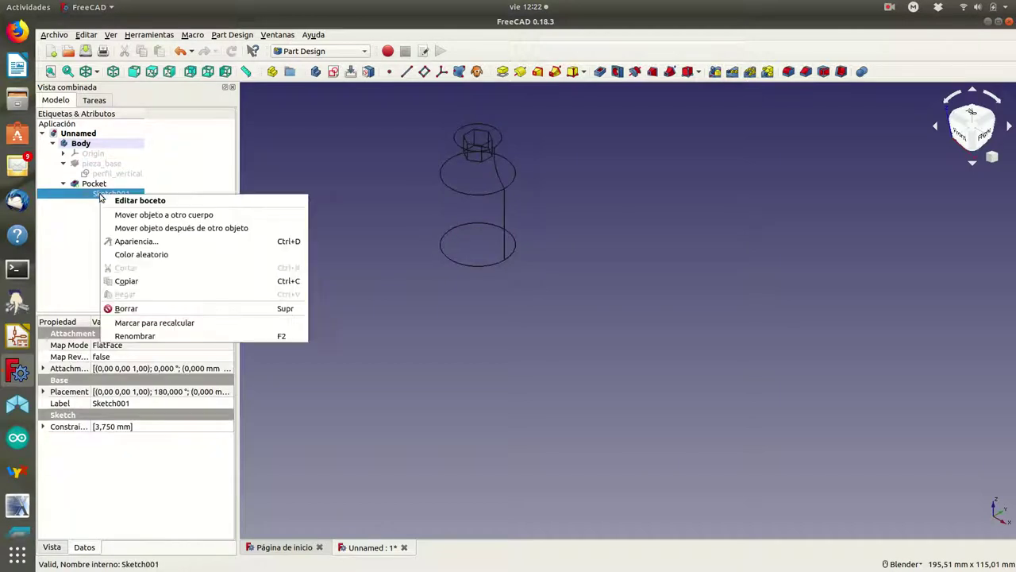
{"action": "left_click", "coordinate": [144, 335]}
{"action": "type", "text": "contr"}
{"action": "key", "text": "BackSpace"}
{"action": "type", "text": "orno"}
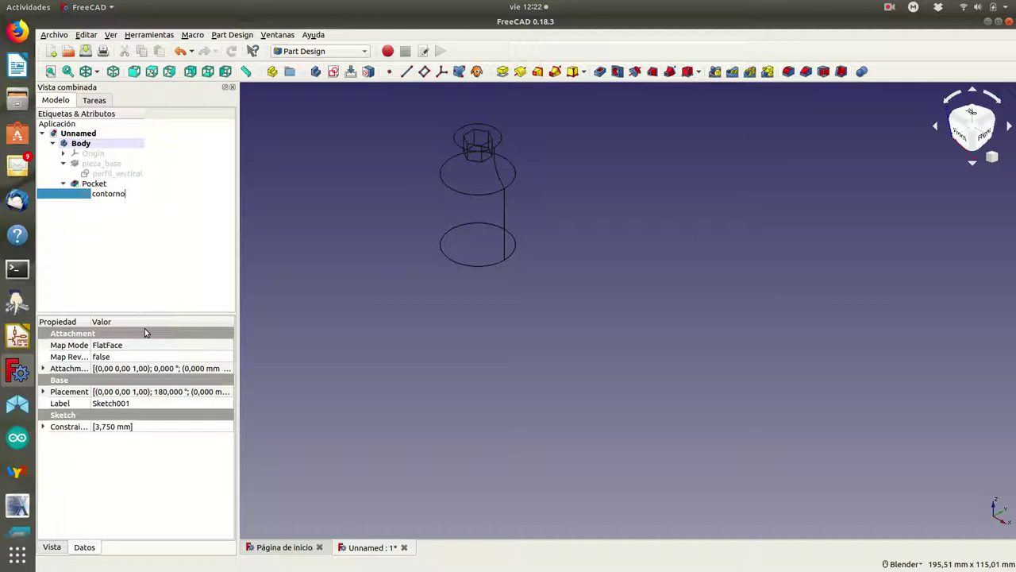
{"action": "type", "text": "_tue"}
{"action": "type", "text": "ca"}
{"action": "key", "text": "BackSpace"}
{"action": "key", "text": "BackSpace"}
{"action": "type", "text": "rca"}
Rename the Pocket feature to con_tuerca
{"action": "left_click", "coordinate": [99, 184]}
{"action": "right_click", "coordinate": [98, 184]}
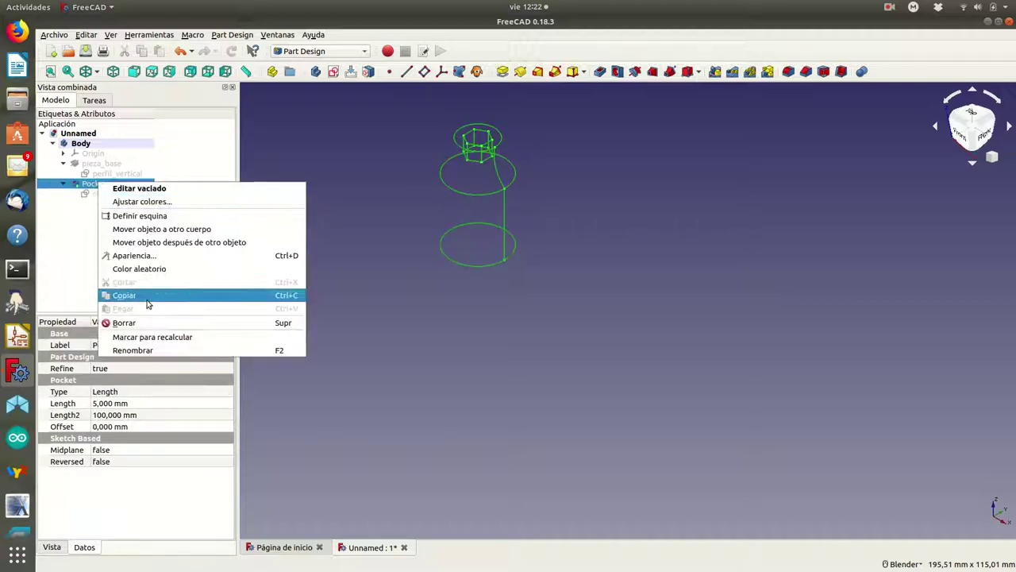
{"action": "left_click", "coordinate": [139, 352]}
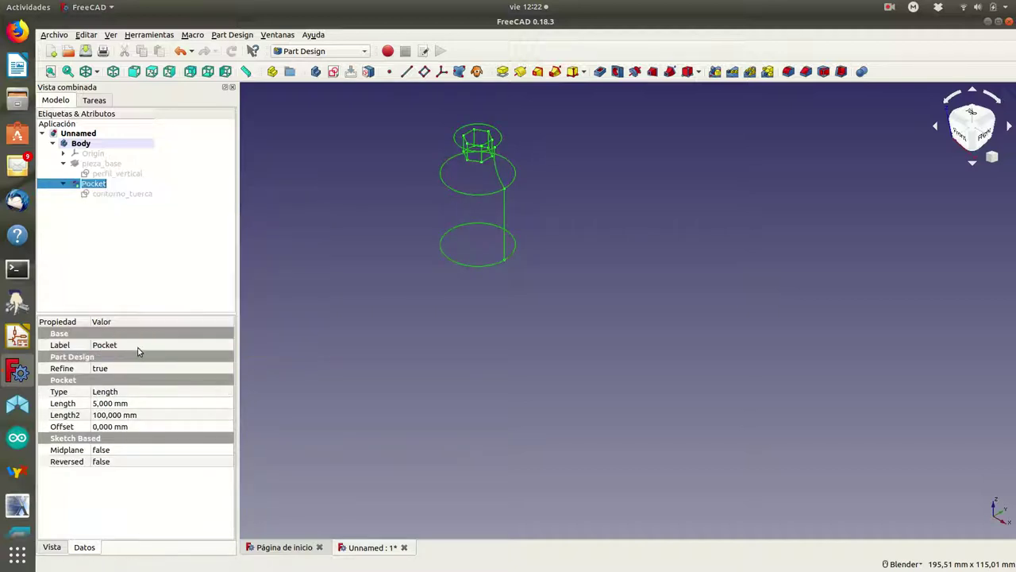
{"action": "type", "text": "con_tur"}
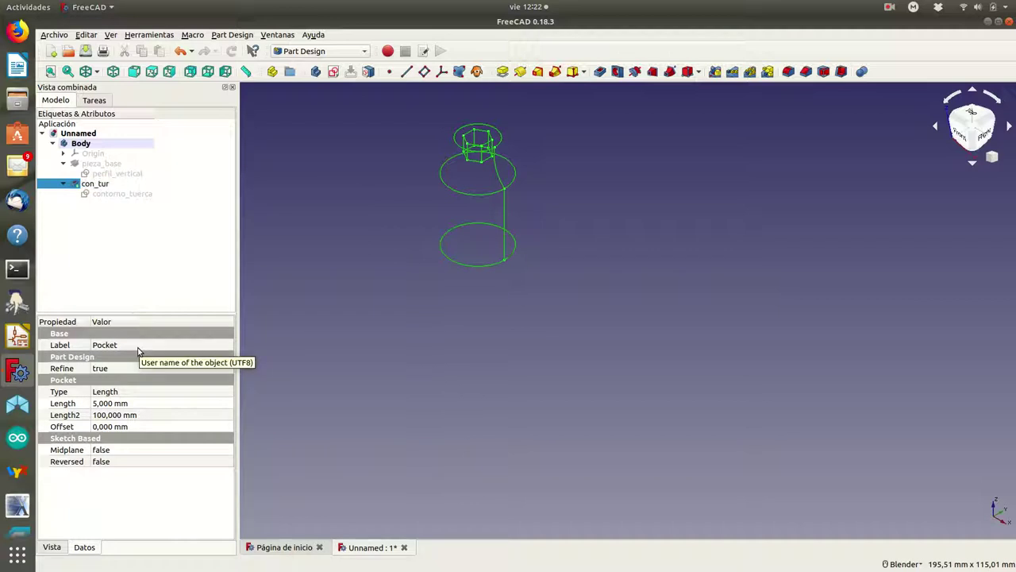
{"action": "key", "text": "BackSpace"}
{"action": "type", "text": "erca"}
{"action": "key", "text": "Return"}
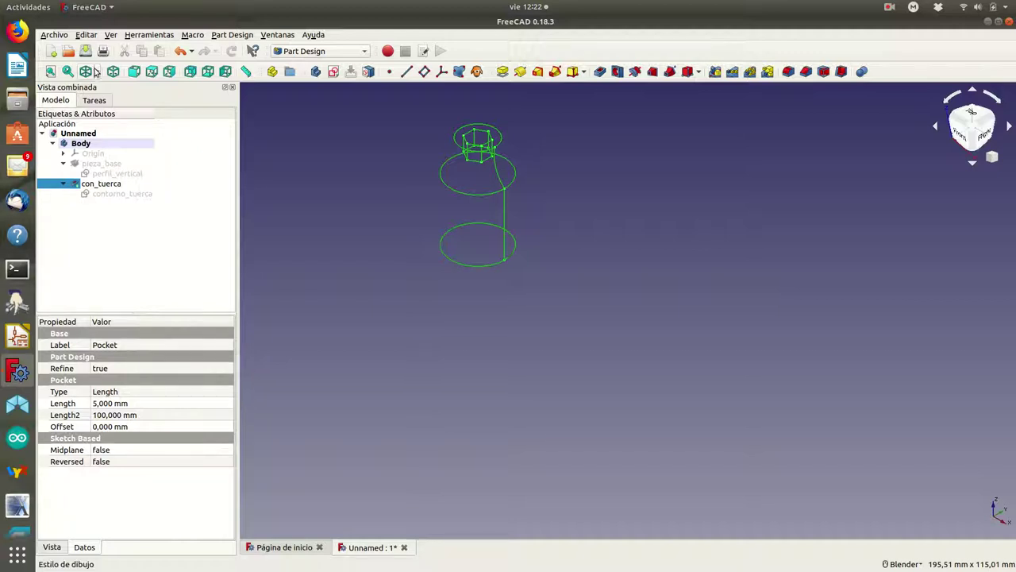
Set the draw style back to shaded 'Como es' and tilt the view toward the top
{"action": "left_click", "coordinate": [98, 72]}
{"action": "left_click", "coordinate": [105, 86]}
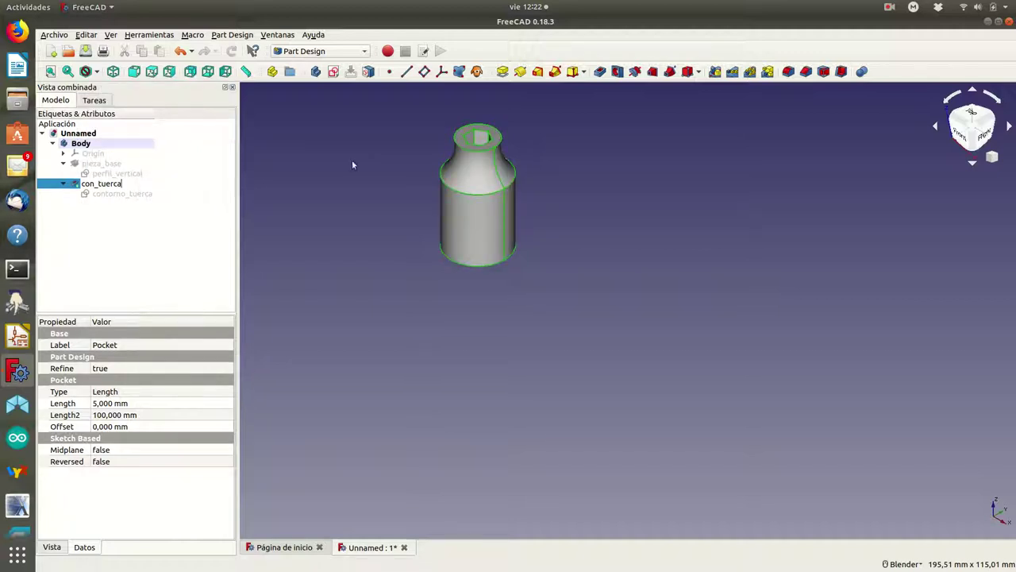
{"action": "mouse_move", "coordinate": [366, 180]}
{"action": "middle_mouse_down"}
{"action": "mouse_move", "coordinate": [409, 263]}
{"action": "mouse_move", "coordinate": [381, 225]}
{"action": "mouse_move", "coordinate": [374, 179]}
{"action": "mouse_move", "coordinate": [402, 143]}
{"action": "middle_mouse_up"}
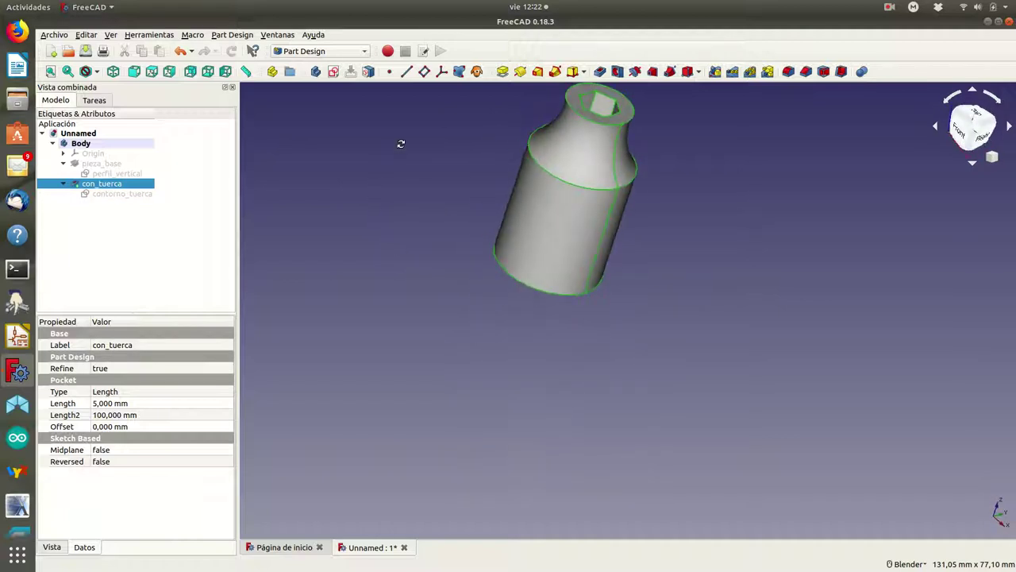
Start a new sketch on the bottle's bottom end face, shown in wireframe
{"action": "mouse_move", "coordinate": [469, 338]}
{"action": "middle_mouse_down"}
{"action": "mouse_move", "coordinate": [497, 311]}
{"action": "mouse_move", "coordinate": [625, 270]}
{"action": "middle_mouse_up"}
{"action": "left_click", "coordinate": [597, 241]}
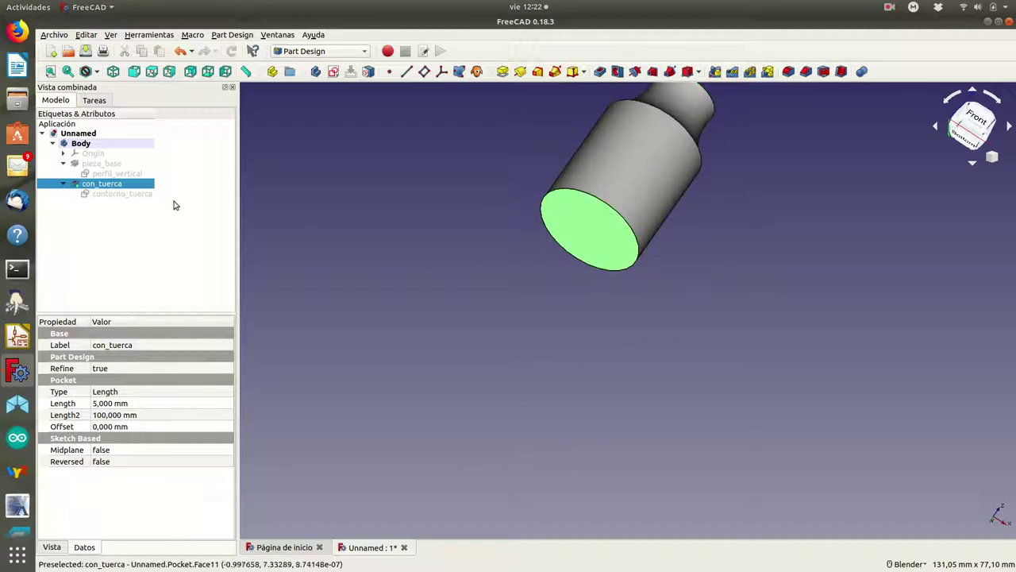
{"action": "left_click", "coordinate": [93, 101]}
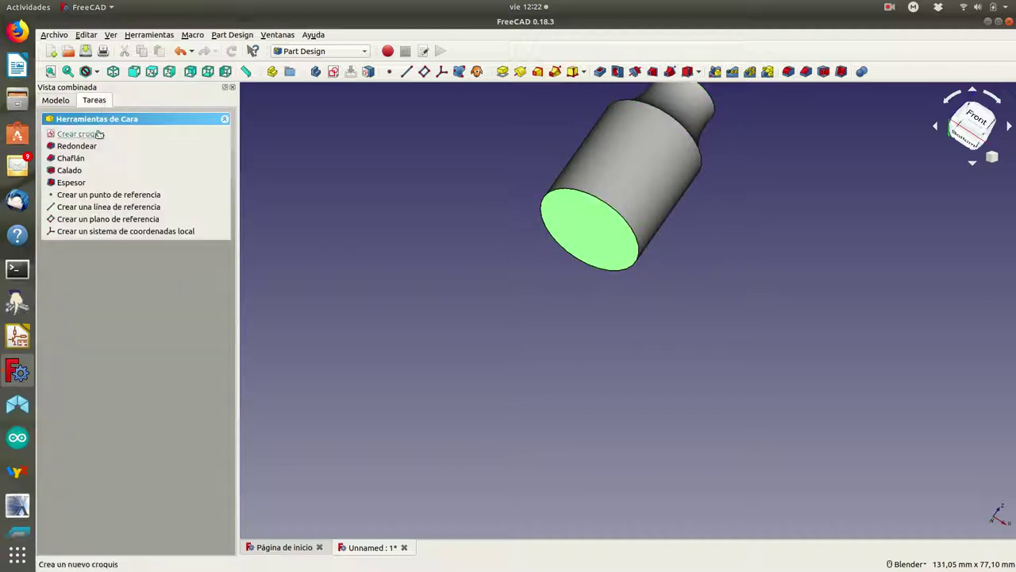
{"action": "left_click", "coordinate": [81, 135]}
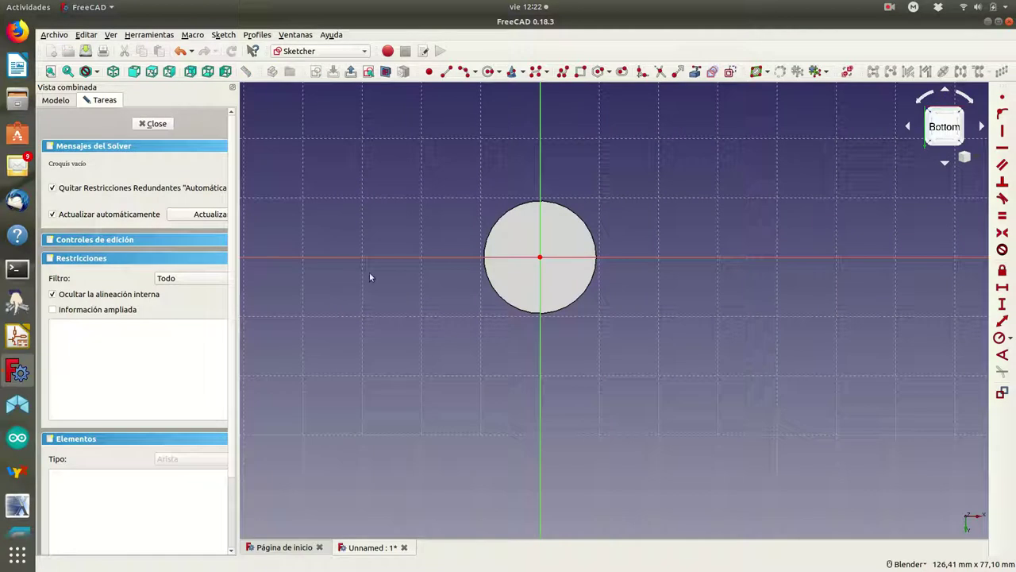
{"action": "left_click", "coordinate": [95, 71]}
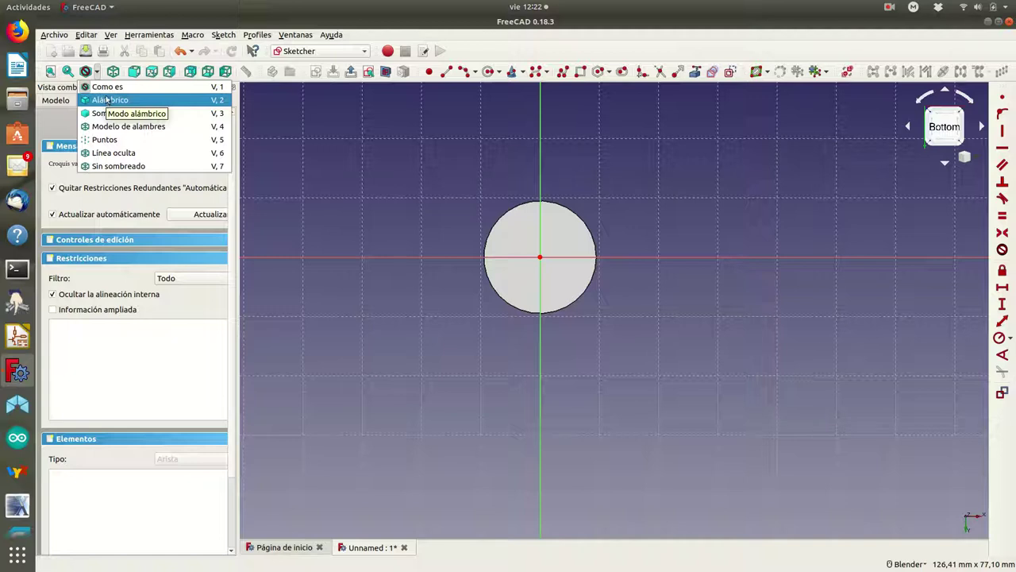
{"action": "left_click", "coordinate": [120, 126]}
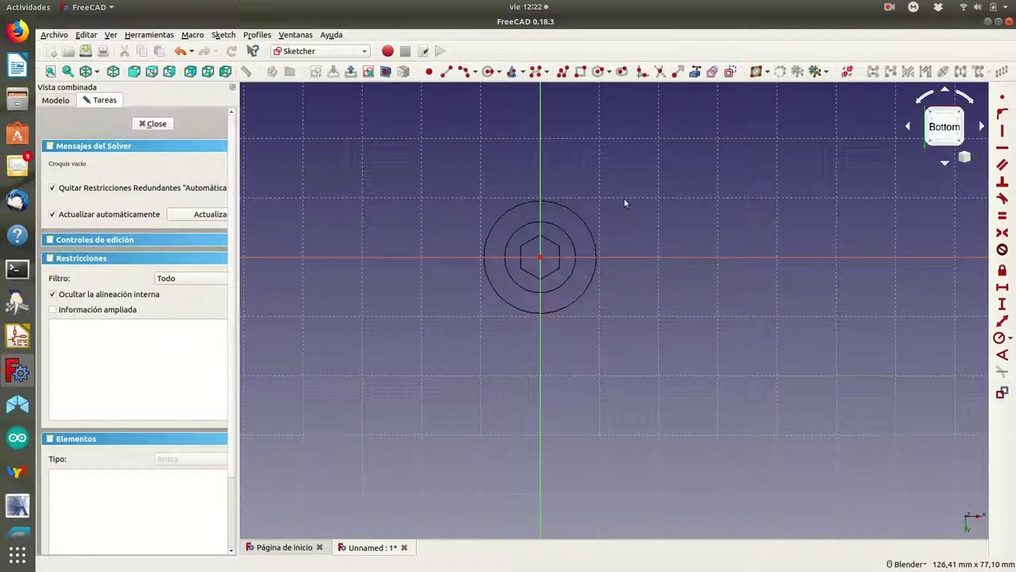
Draw a circle centred at the origin, constrain its diameter to 7 mm, and close the sketch
{"action": "left_click", "coordinate": [489, 72]}
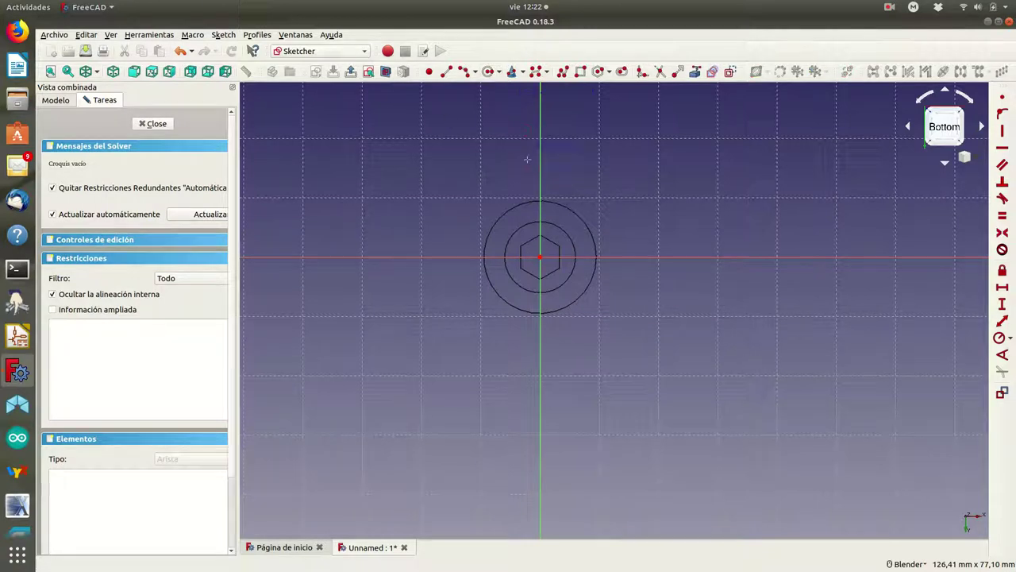
{"action": "left_click", "coordinate": [540, 256]}
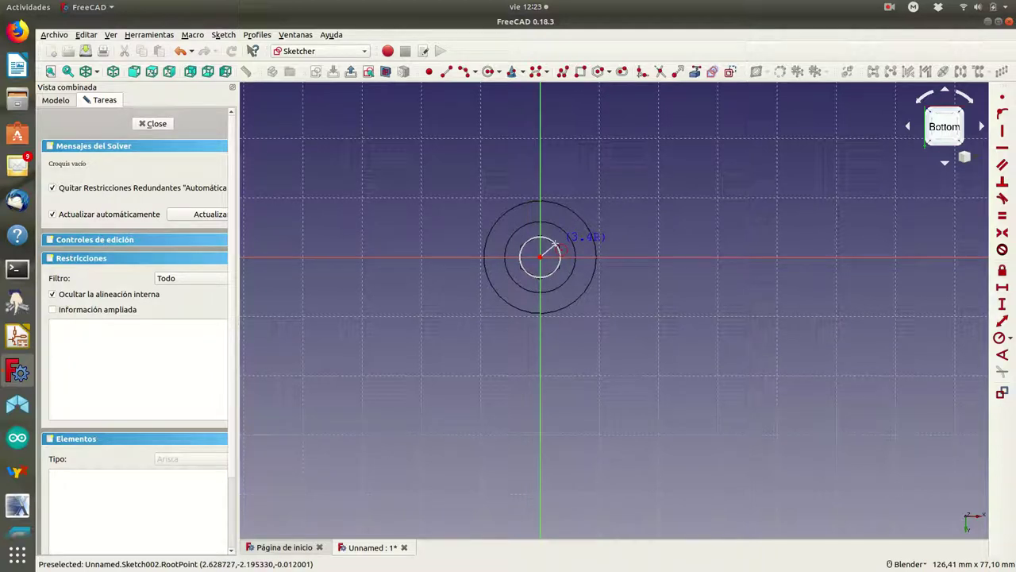
{"action": "left_click", "coordinate": [555, 242]}
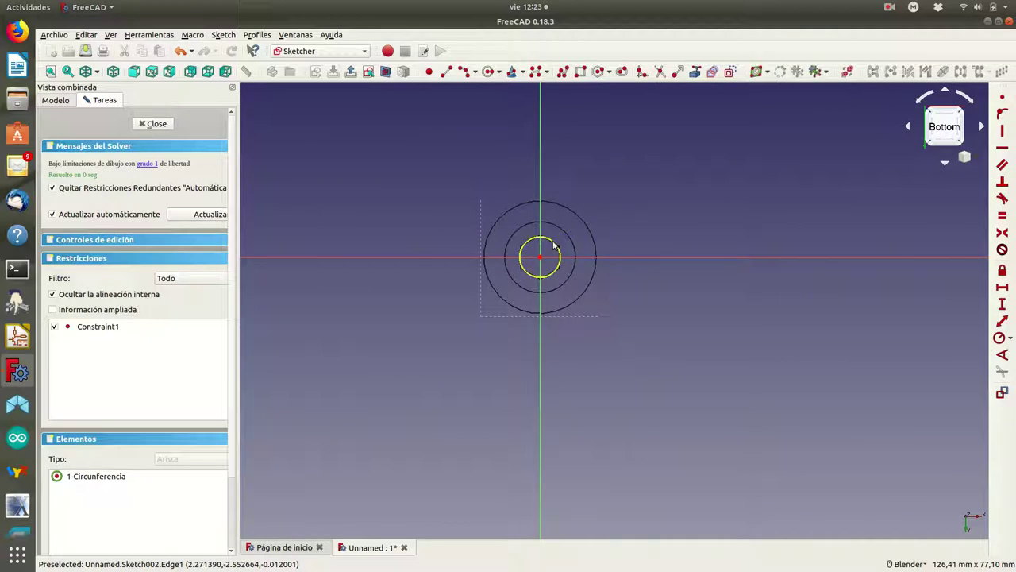
{"action": "left_click", "coordinate": [555, 246]}
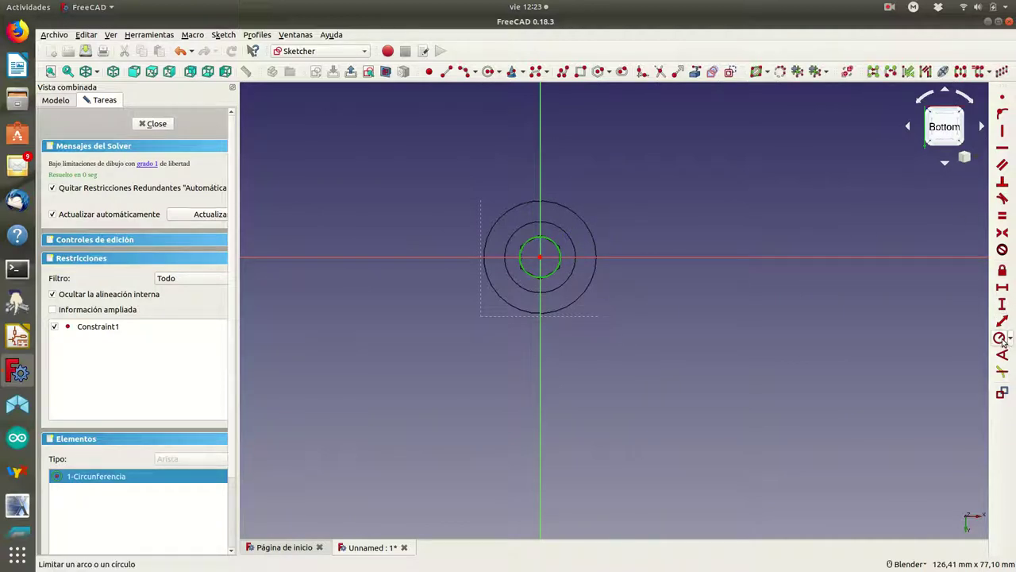
{"action": "left_click", "coordinate": [1011, 339]}
{"action": "left_click", "coordinate": [945, 351]}
{"action": "type", "text": "7"}
{"action": "left_click", "coordinate": [592, 321]}
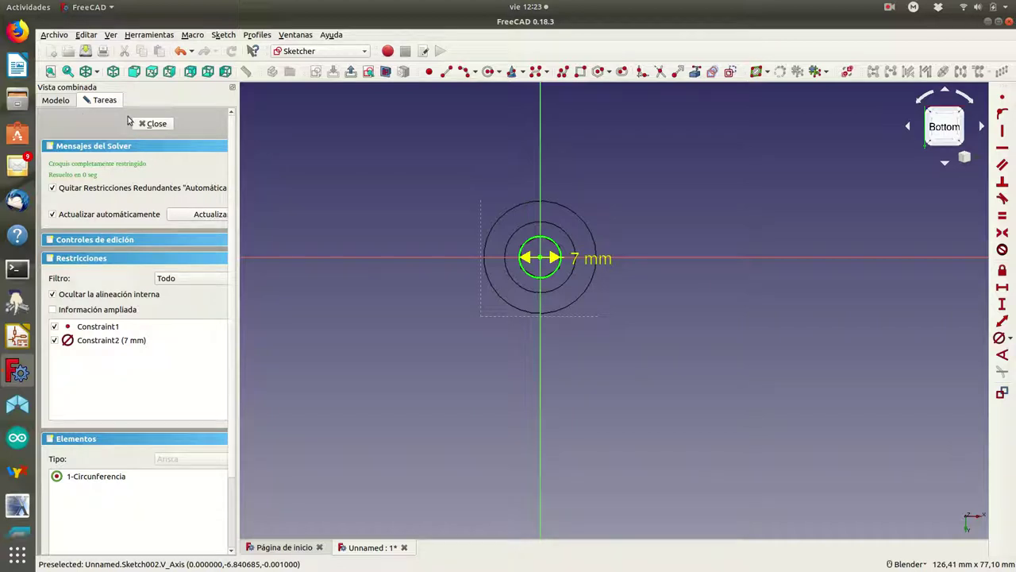
{"action": "left_click", "coordinate": [152, 124]}
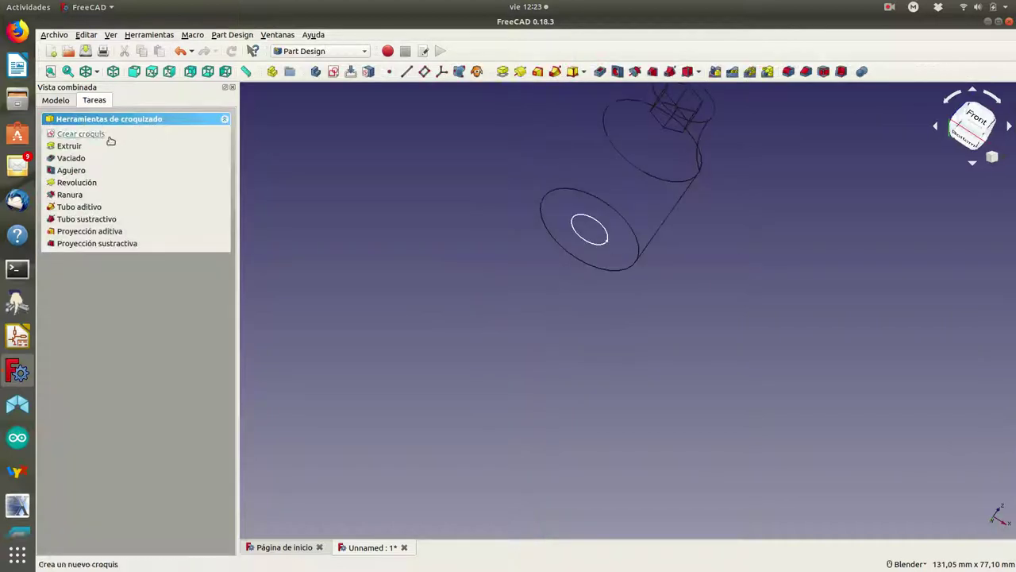
Pocket the circle sketch 5 mm deep into the bottle's bottom with Vaciado
{"action": "left_click", "coordinate": [71, 159]}
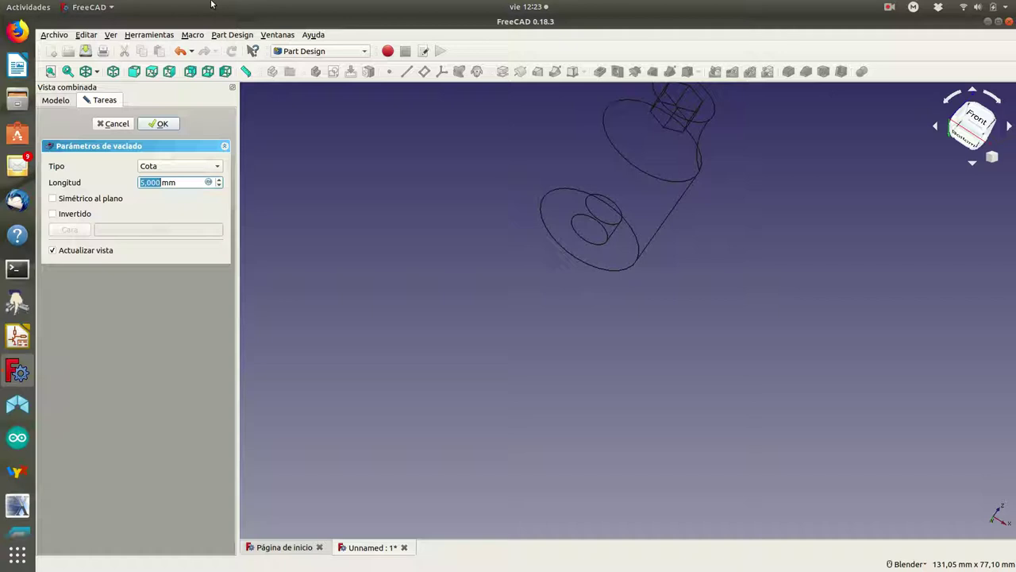
{"action": "left_click", "coordinate": [152, 125]}
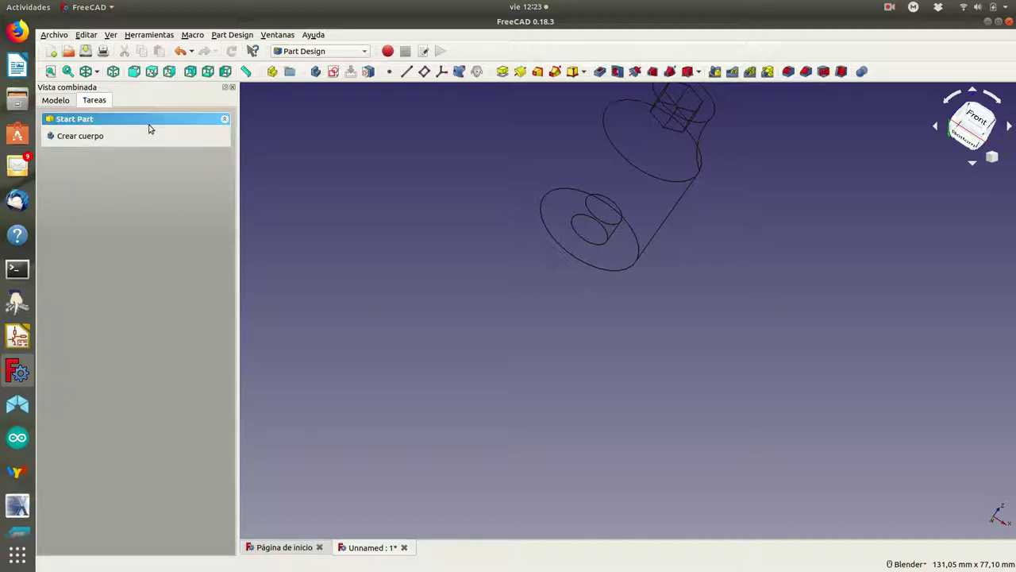
{"action": "left_click", "coordinate": [55, 102]}
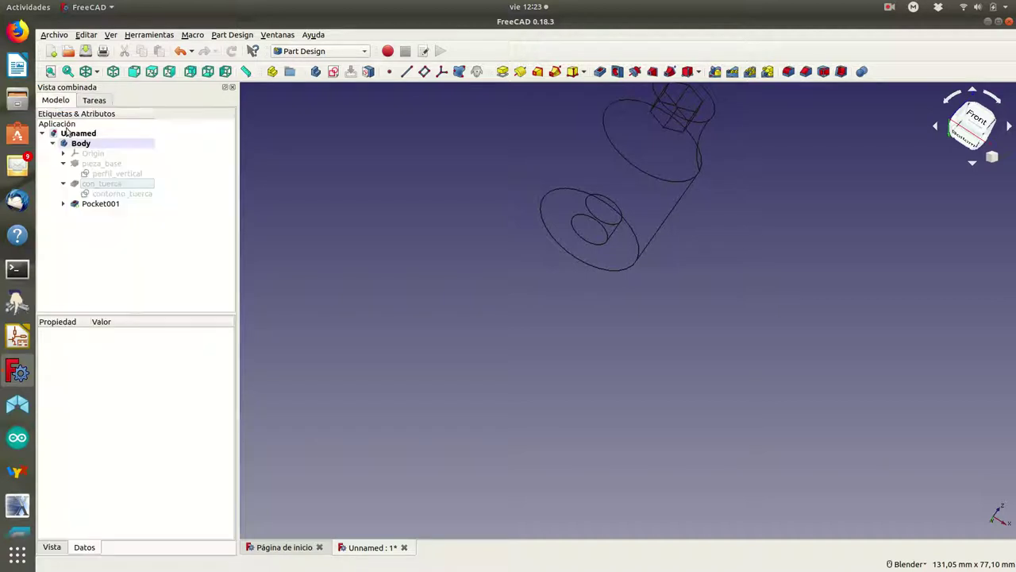
Rename the circle sketch Sketch002 to contorno_cabeza_tornillo
{"action": "left_click", "coordinate": [101, 204]}
{"action": "left_click", "coordinate": [63, 204]}
{"action": "left_click", "coordinate": [112, 214]}
{"action": "right_click", "coordinate": [112, 213]}
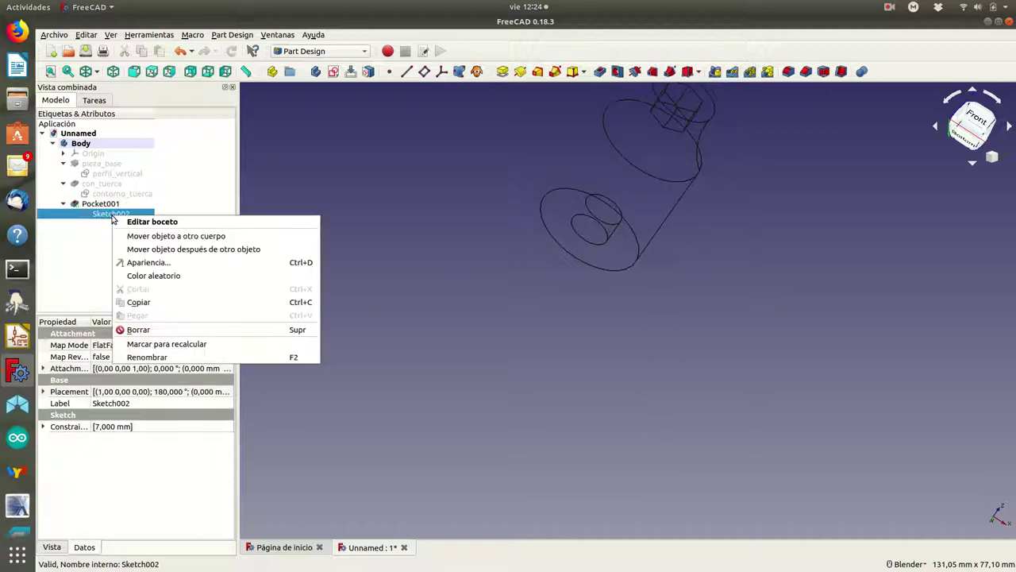
{"action": "left_click", "coordinate": [156, 359]}
{"action": "type", "text": "contorno_cabeza_"}
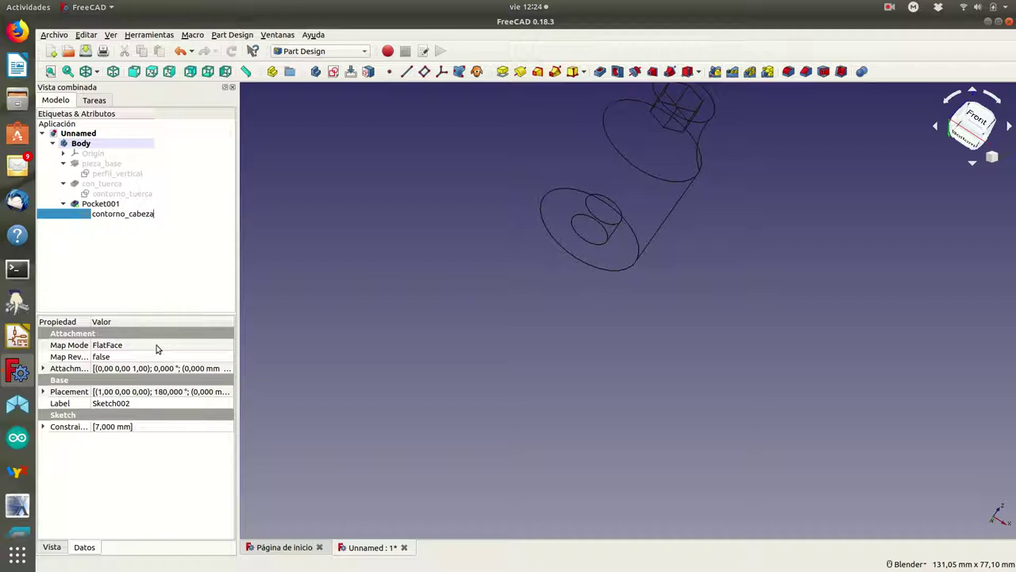
{"action": "type", "text": "tor"}
Rename Pocket001 to con_cabeza_tornillo
{"action": "left_click", "coordinate": [101, 205]}
{"action": "right_click", "coordinate": [101, 206]}
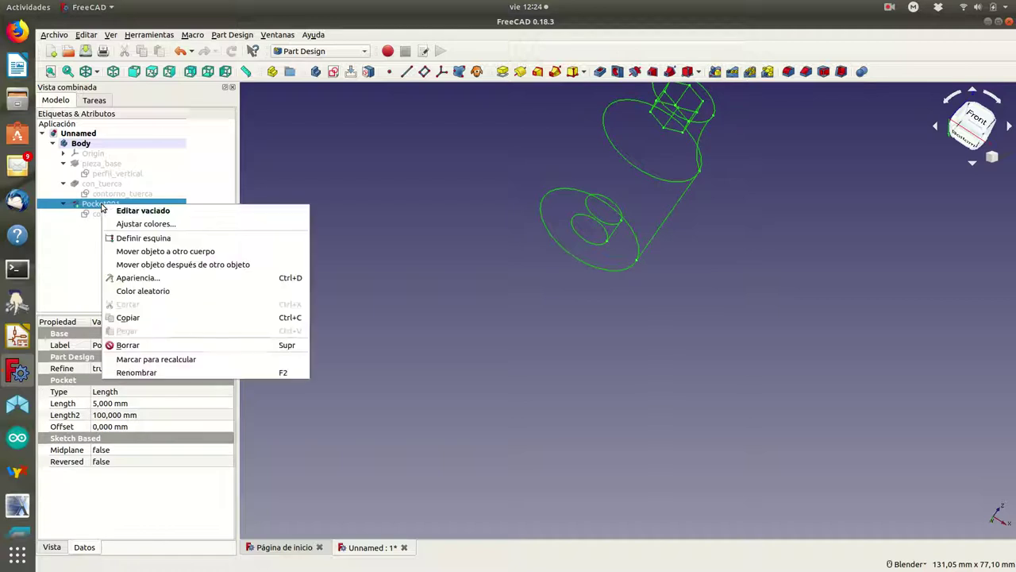
{"action": "left_click", "coordinate": [135, 372]}
{"action": "type", "text": "con_c"}
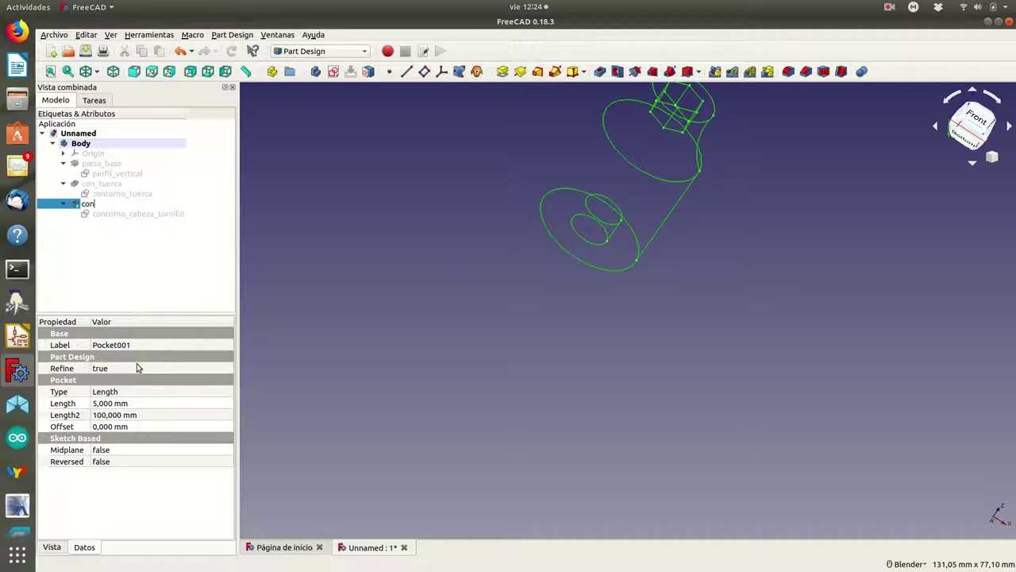
{"action": "type", "text": "abeza_tornillo"}
{"action": "key", "text": "Return"}
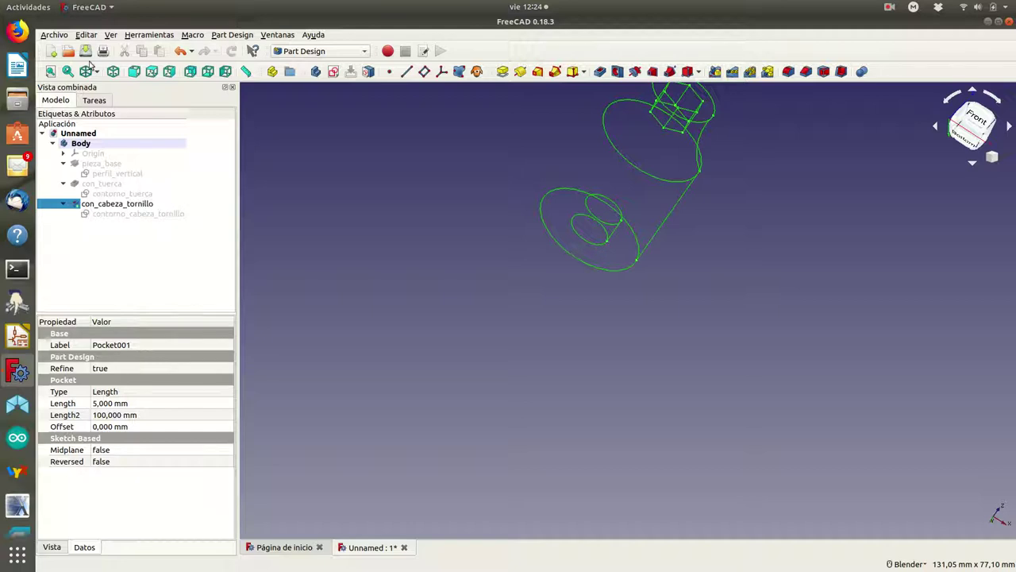
{"action": "left_click", "coordinate": [93, 204]}
Restore shaded display and create a sketch on the floor of the hexagonal recess
{"action": "left_click", "coordinate": [98, 73]}
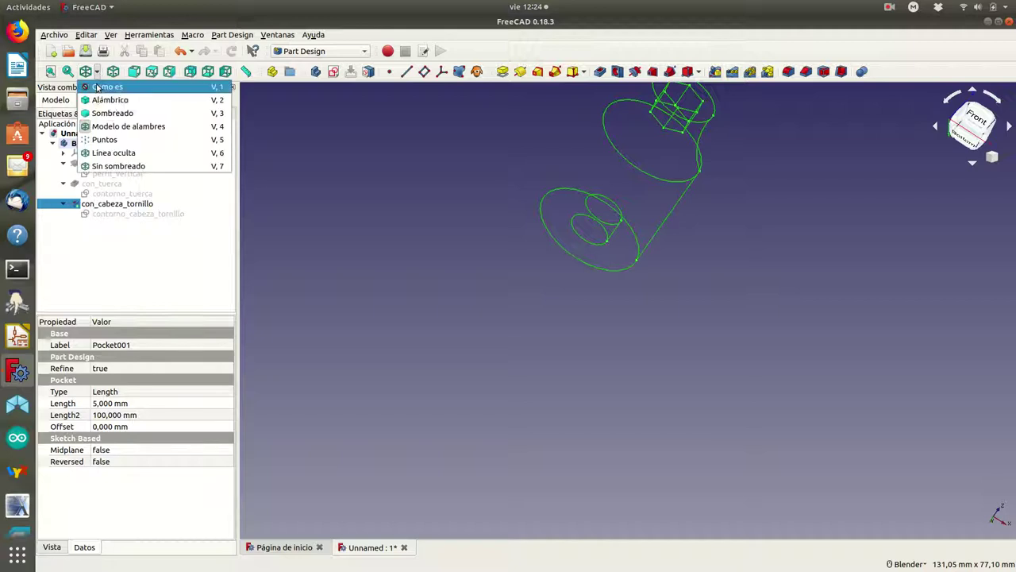
{"action": "left_click", "coordinate": [97, 87]}
{"action": "mouse_move", "coordinate": [488, 171]}
{"action": "middle_mouse_down"}
{"action": "mouse_move", "coordinate": [508, 342]}
{"action": "mouse_move", "coordinate": [556, 189]}
{"action": "mouse_move", "coordinate": [642, 150]}
{"action": "mouse_move", "coordinate": [713, 154]}
{"action": "mouse_move", "coordinate": [686, 156]}
{"action": "mouse_move", "coordinate": [563, 247]}
{"action": "mouse_move", "coordinate": [554, 306]}
{"action": "mouse_move", "coordinate": [529, 316]}
{"action": "middle_mouse_up"}
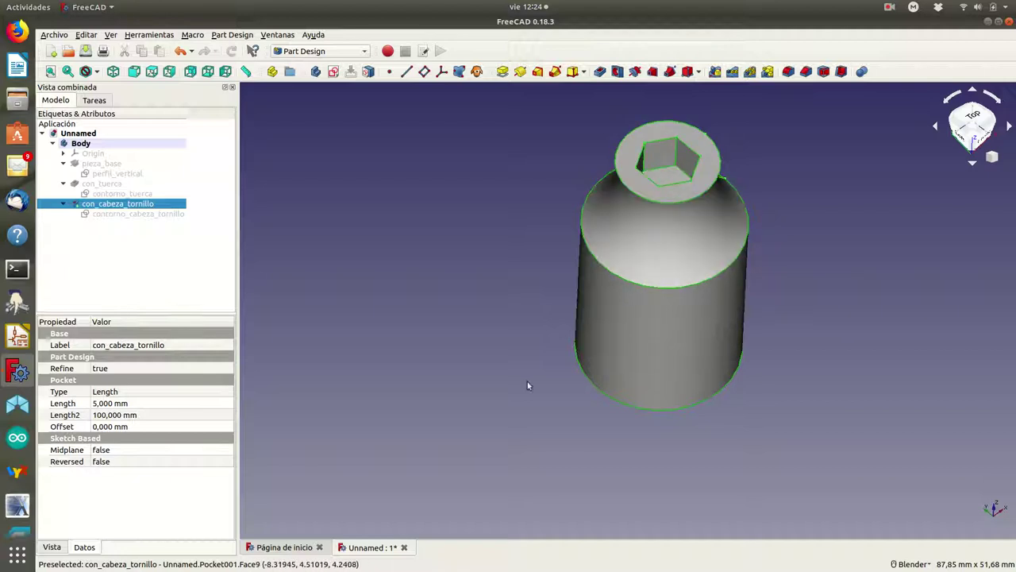
{"action": "left_click", "coordinate": [669, 179]}
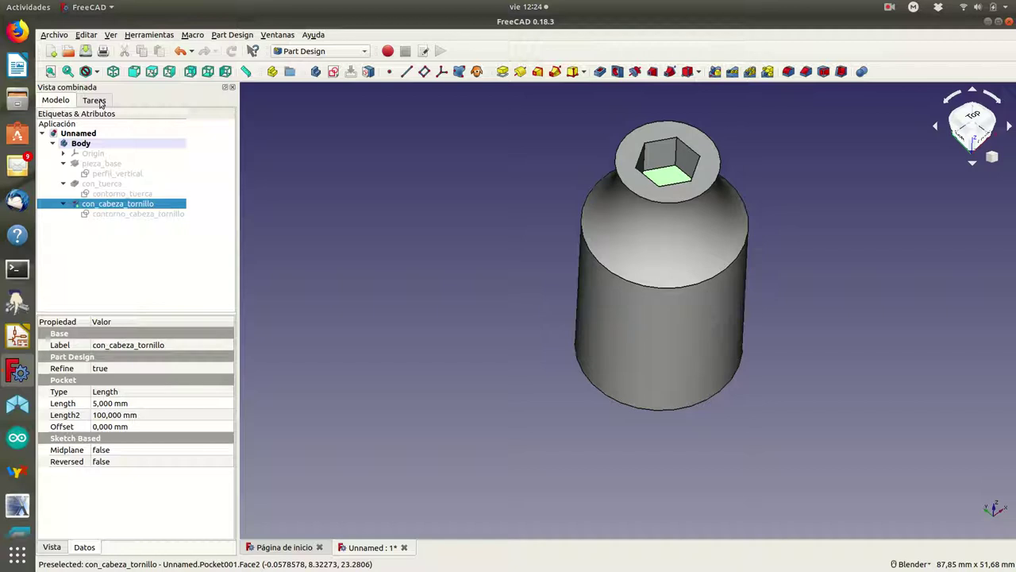
{"action": "left_click", "coordinate": [101, 101]}
{"action": "left_click", "coordinate": [87, 130]}
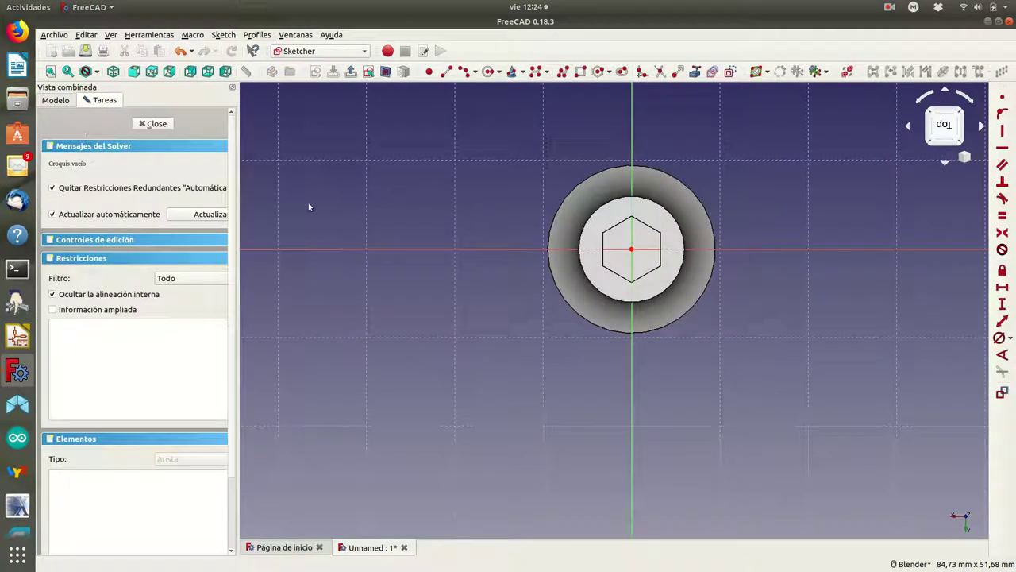
In wireframe, draw an origin-centred circle fixed at 4 mm diameter and close the sketch
{"action": "left_click", "coordinate": [96, 72]}
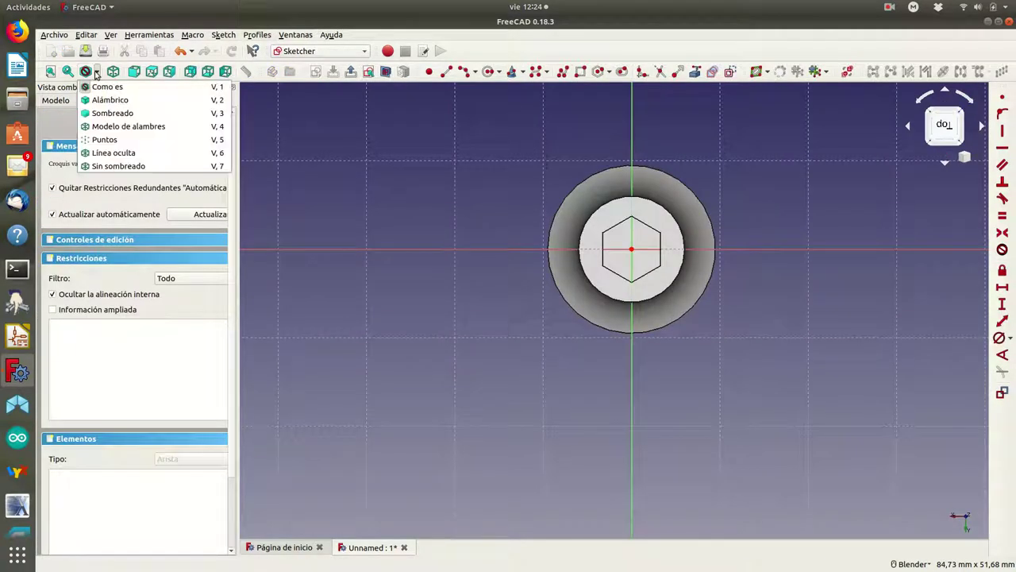
{"action": "left_click", "coordinate": [108, 126]}
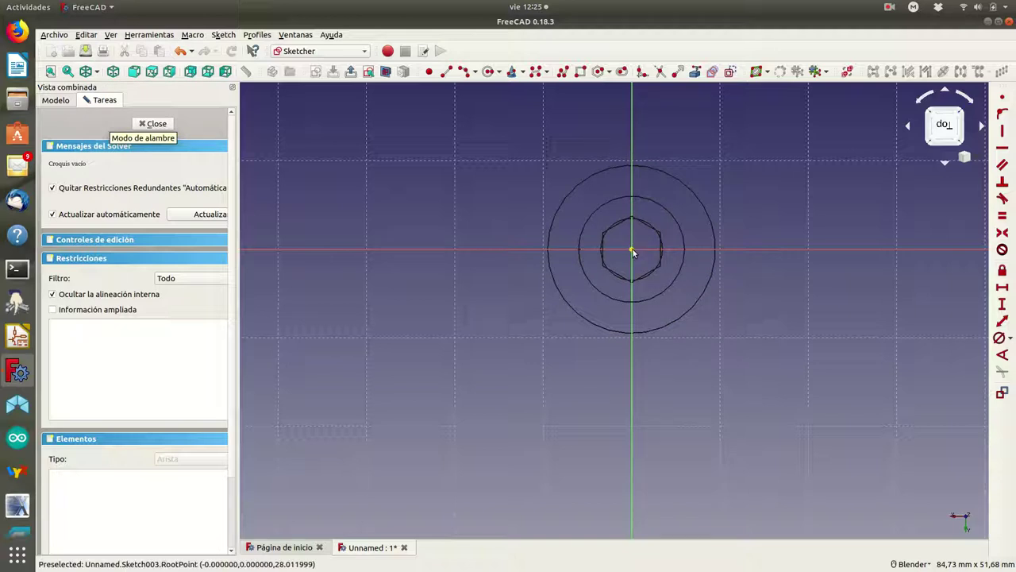
{"action": "left_click", "coordinate": [489, 76]}
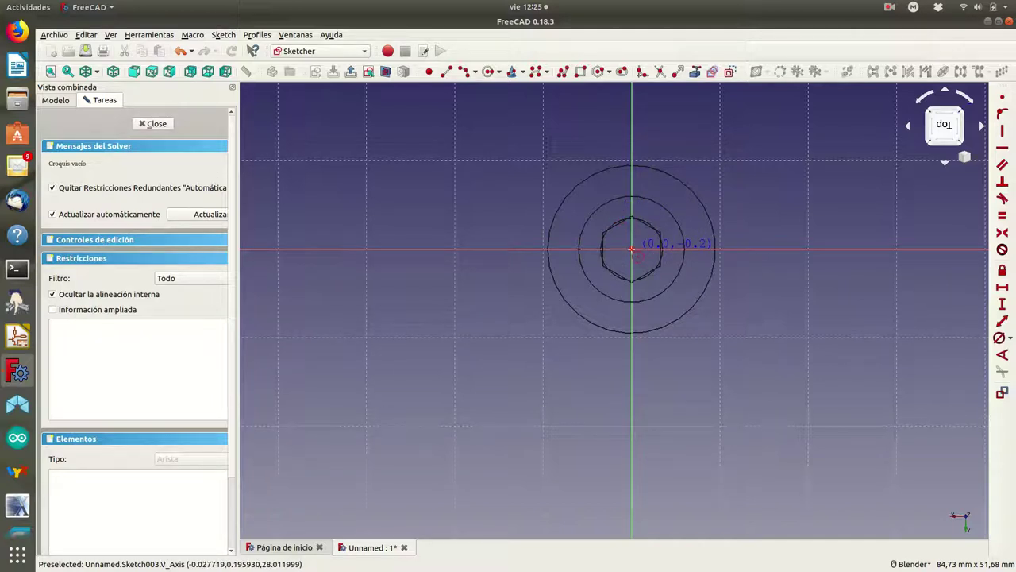
{"action": "left_click", "coordinate": [632, 249]}
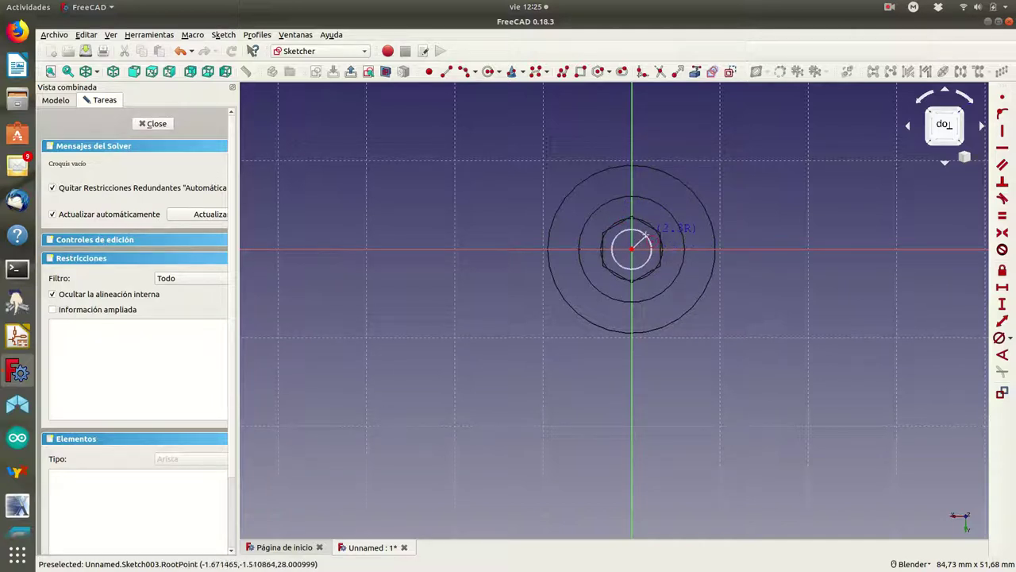
{"action": "left_click", "coordinate": [645, 235]}
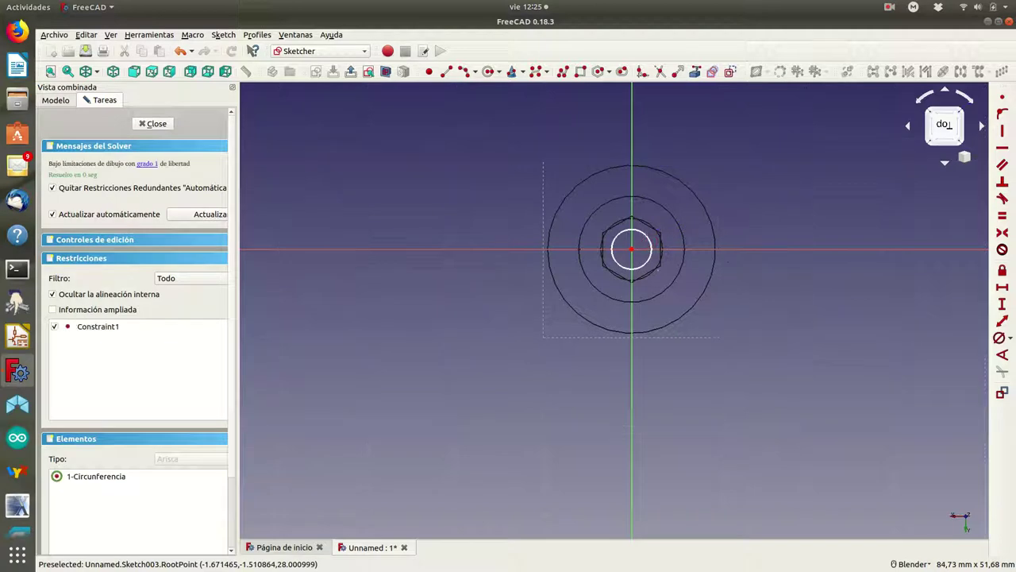
{"action": "left_click", "coordinate": [643, 234]}
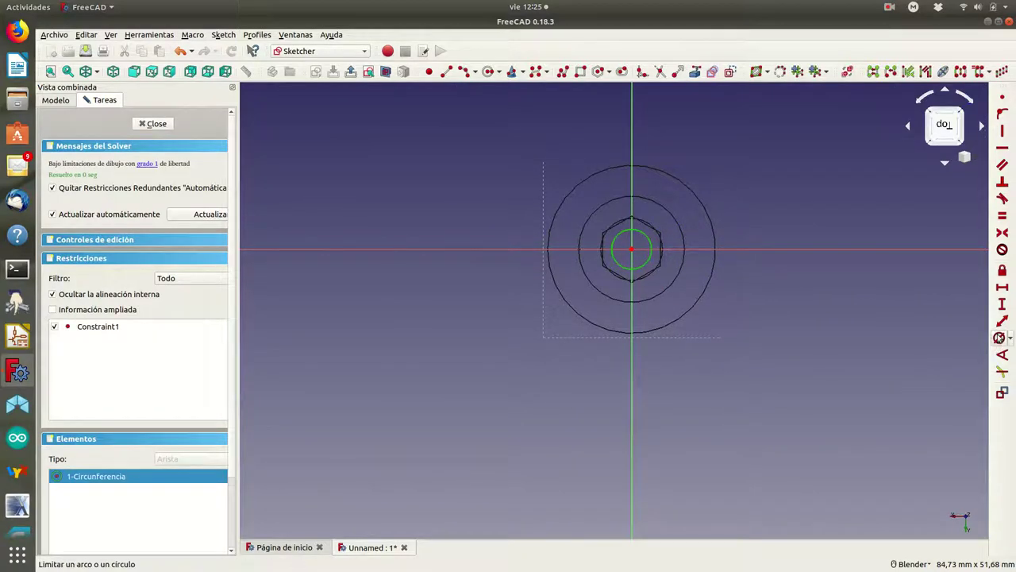
{"action": "left_click", "coordinate": [999, 337]}
{"action": "type", "text": "4"}
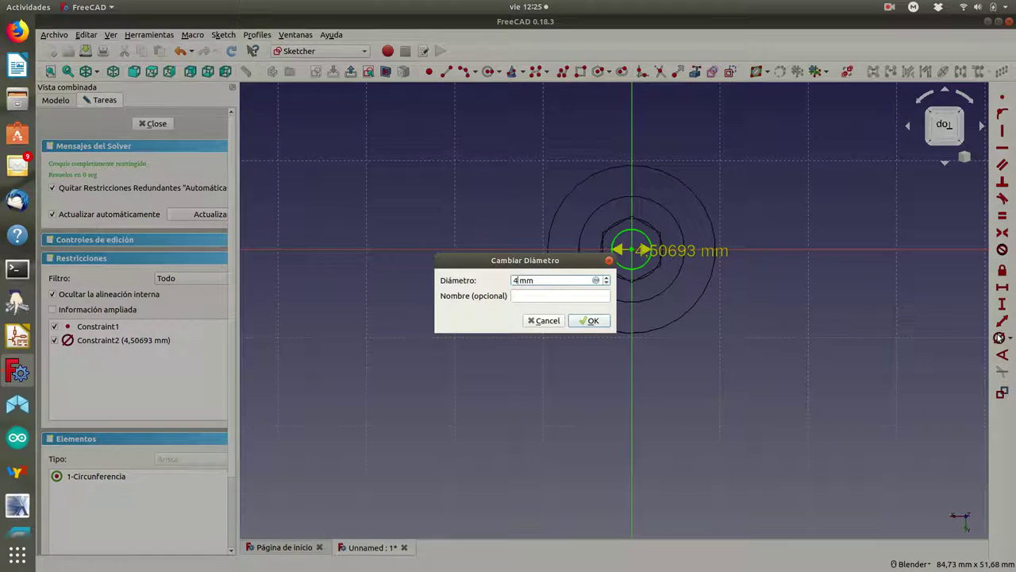
{"action": "left_click", "coordinate": [604, 321]}
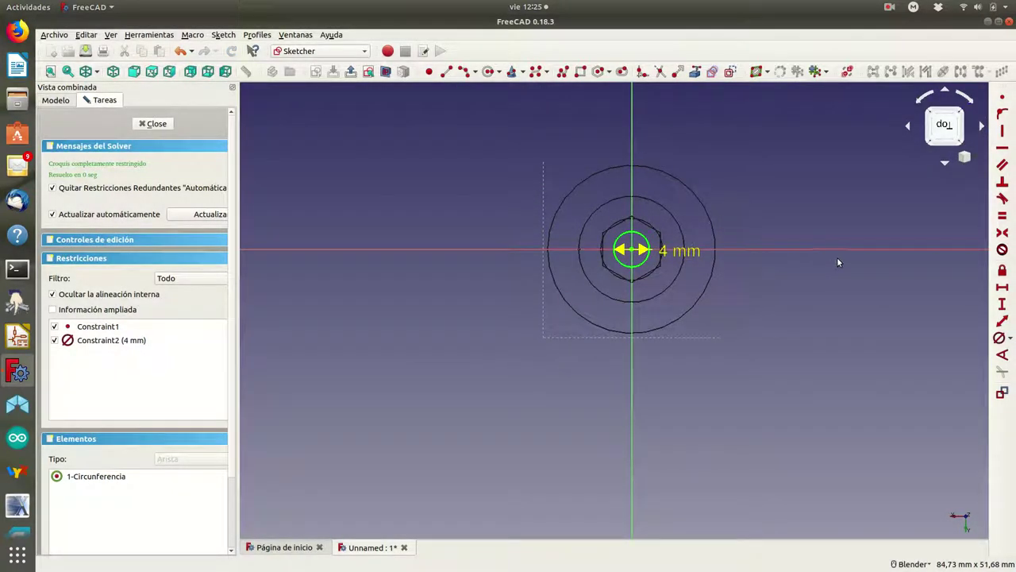
{"action": "left_click", "coordinate": [157, 124]}
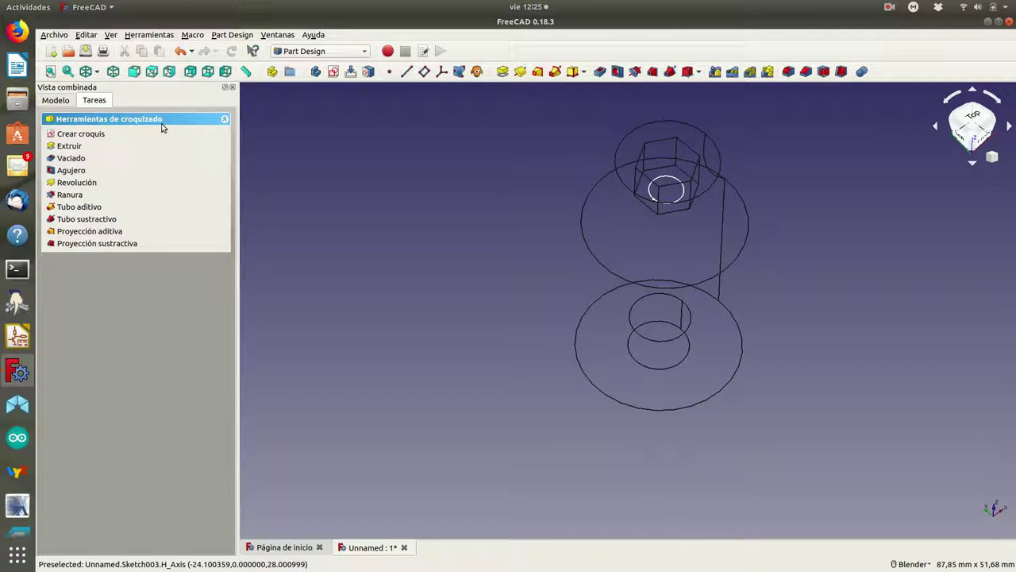
Pocket the 4 mm circle with type Through all to bore a hole through the part
{"action": "left_click", "coordinate": [77, 161]}
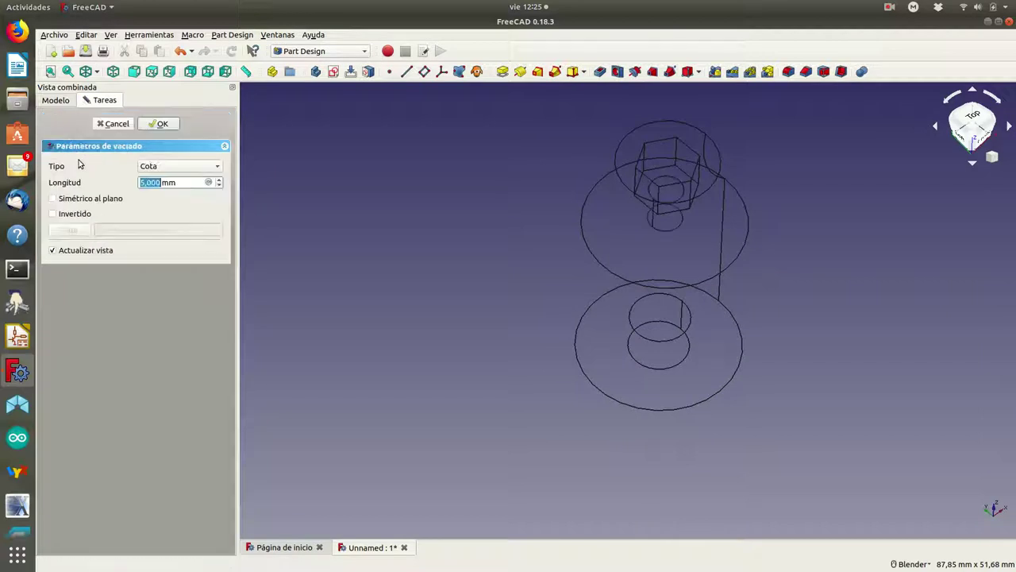
{"action": "left_click", "coordinate": [204, 165]}
{"action": "left_click", "coordinate": [175, 181]}
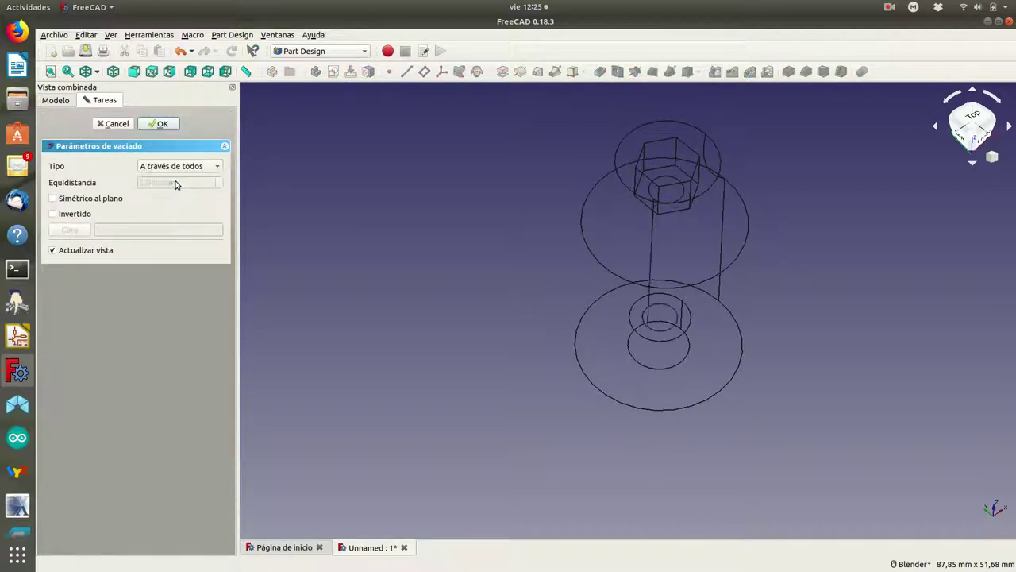
{"action": "left_click", "coordinate": [152, 123]}
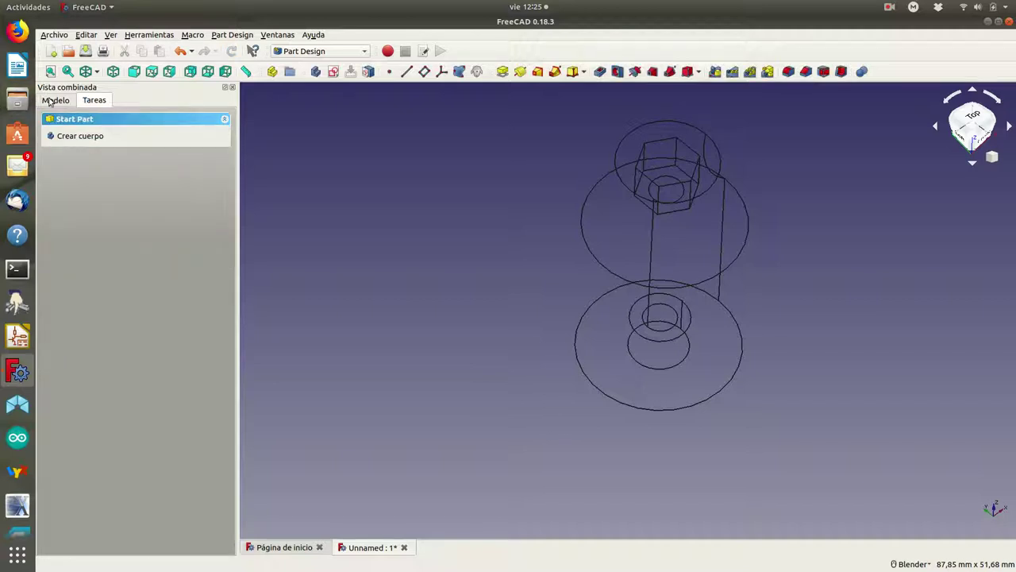
{"action": "left_click", "coordinate": [50, 100]}
Rename Sketch003 to contorno_agujero
{"action": "left_click", "coordinate": [63, 224]}
{"action": "left_click", "coordinate": [102, 236]}
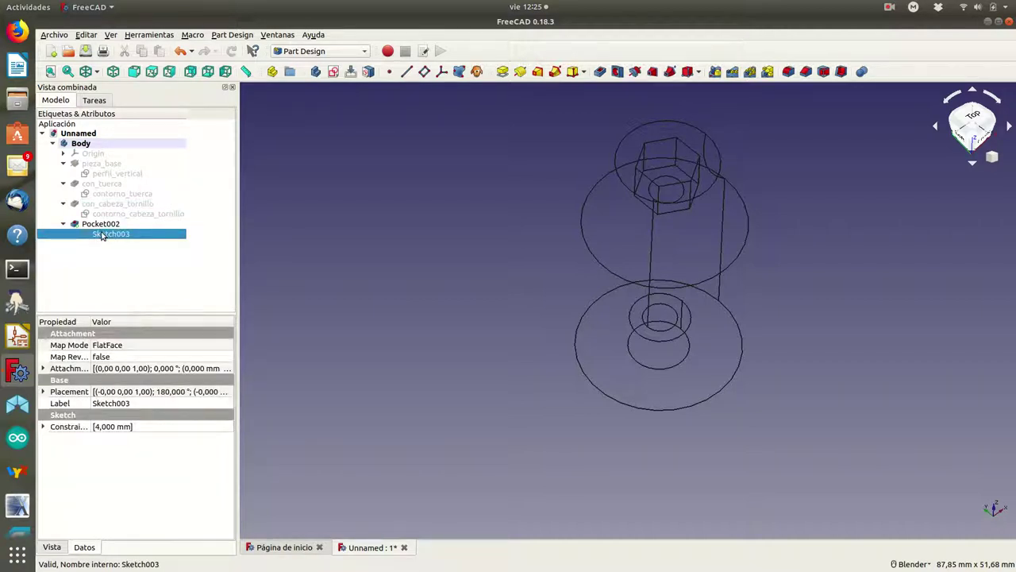
{"action": "right_click", "coordinate": [103, 236]}
{"action": "left_click", "coordinate": [139, 371]}
{"action": "type", "text": "contorno_agujero"}
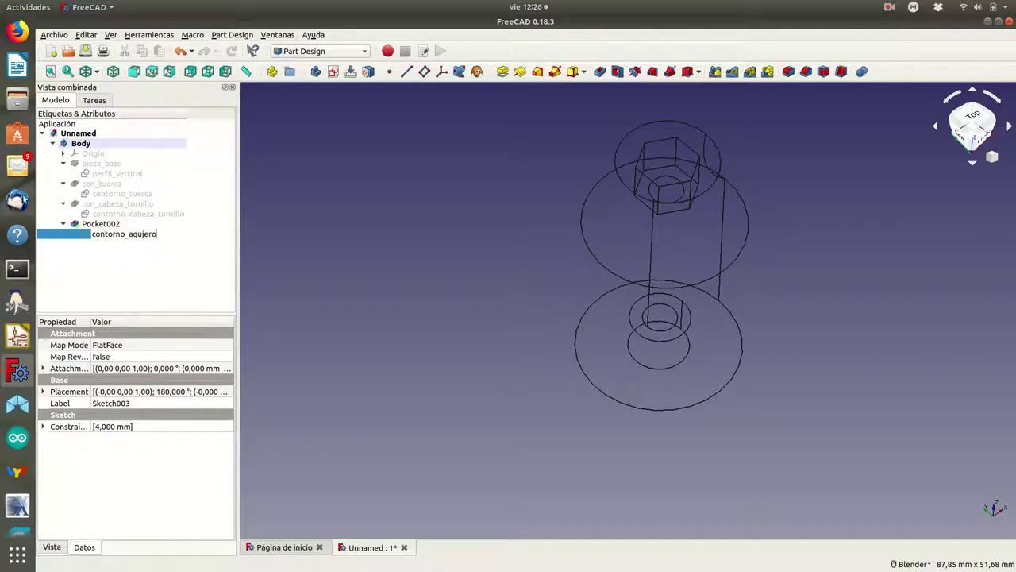
Rename Pocket002 to con_agujero
{"action": "right_click", "coordinate": [95, 225]}
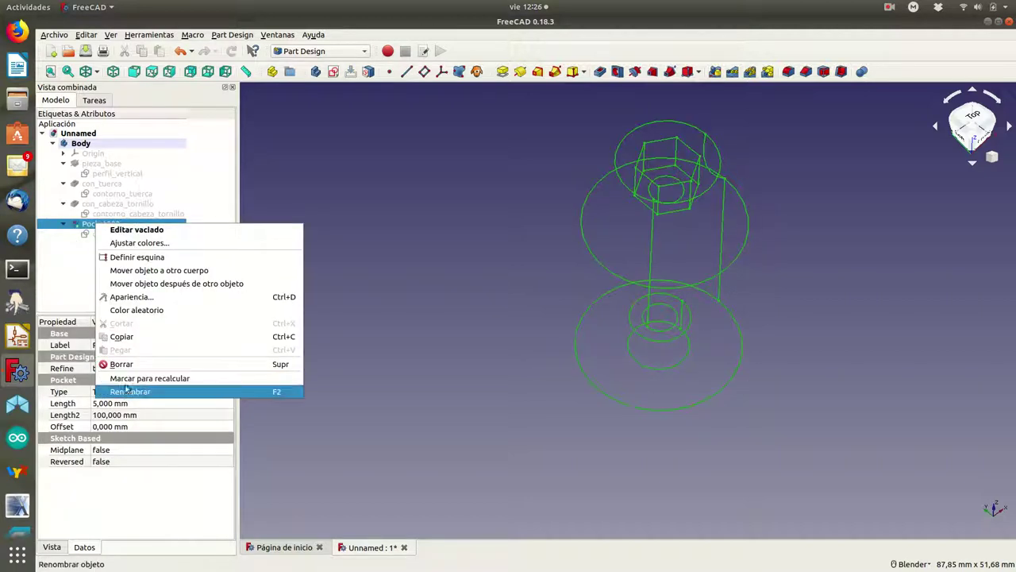
{"action": "left_click", "coordinate": [128, 392]}
{"action": "type", "text": "con_agujero"}
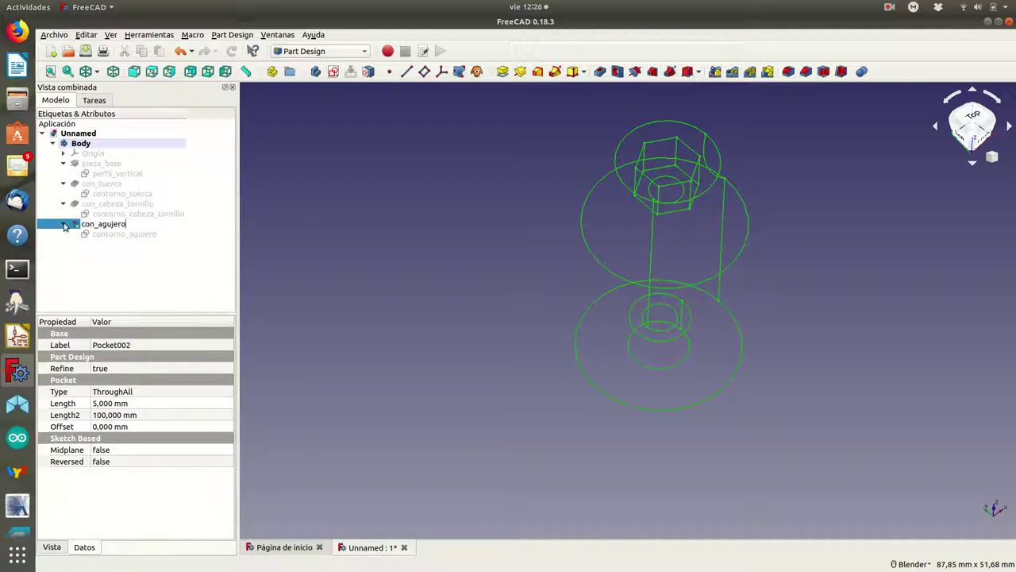
{"action": "left_click", "coordinate": [102, 216]}
{"action": "left_click", "coordinate": [103, 223]}
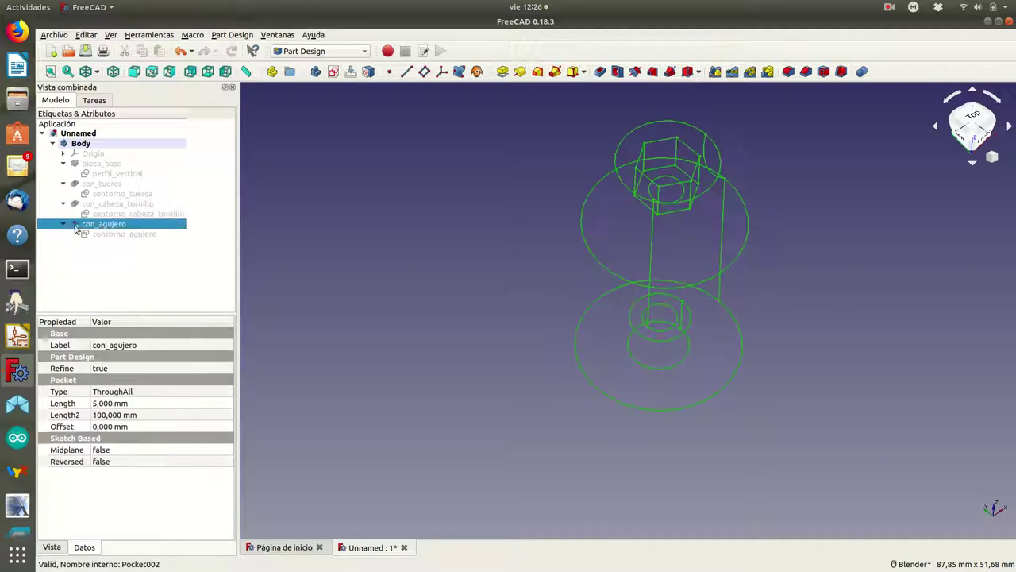
Restore the 'As is' shaded style and frame the finished part in isometric view
{"action": "left_click", "coordinate": [98, 73]}
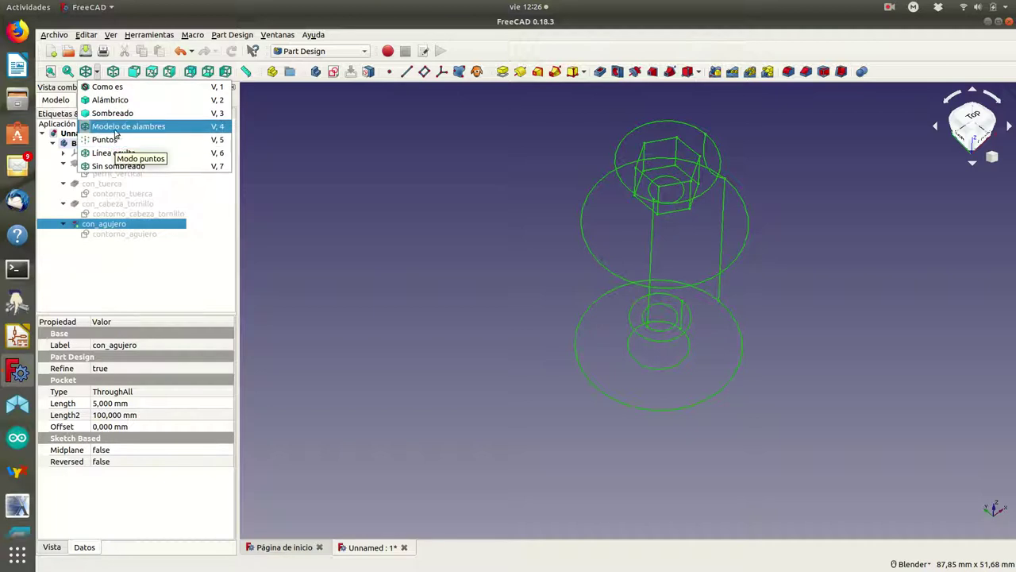
{"action": "left_click", "coordinate": [108, 87]}
{"action": "mouse_move", "coordinate": [497, 211]}
{"action": "middle_mouse_down"}
{"action": "mouse_move", "coordinate": [481, 272]}
{"action": "mouse_move", "coordinate": [268, 288]}
{"action": "mouse_move", "coordinate": [275, 351]}
{"action": "mouse_move", "coordinate": [325, 460]}
{"action": "mouse_move", "coordinate": [496, 316]}
{"action": "mouse_move", "coordinate": [422, 215]}
{"action": "mouse_move", "coordinate": [477, 233]}
{"action": "mouse_move", "coordinate": [500, 175]}
{"action": "mouse_move", "coordinate": [477, 173]}
{"action": "mouse_move", "coordinate": [483, 201]}
{"action": "middle_mouse_up"}
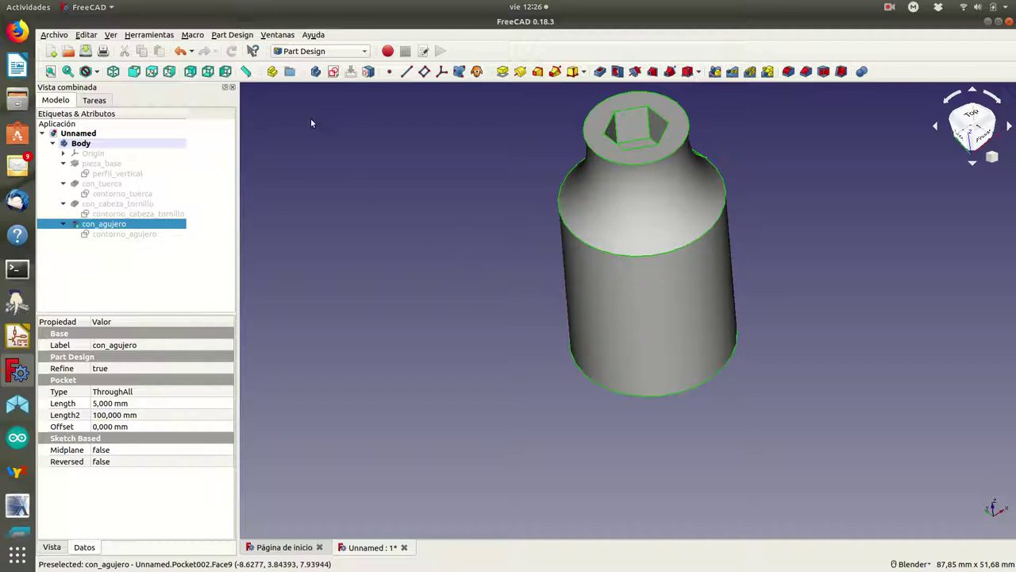
{"action": "left_click", "coordinate": [112, 72]}
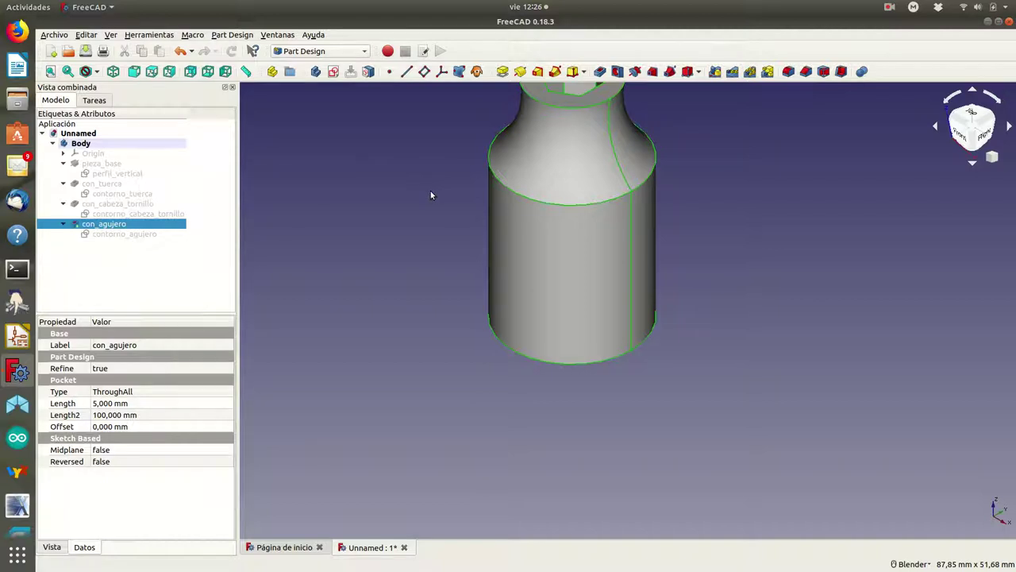
{"action": "left_click", "coordinate": [431, 264]}
{"action": "middle_click_drag", "start_coordinate": [437, 228], "coordinate": [428, 318], "text": "shift"}
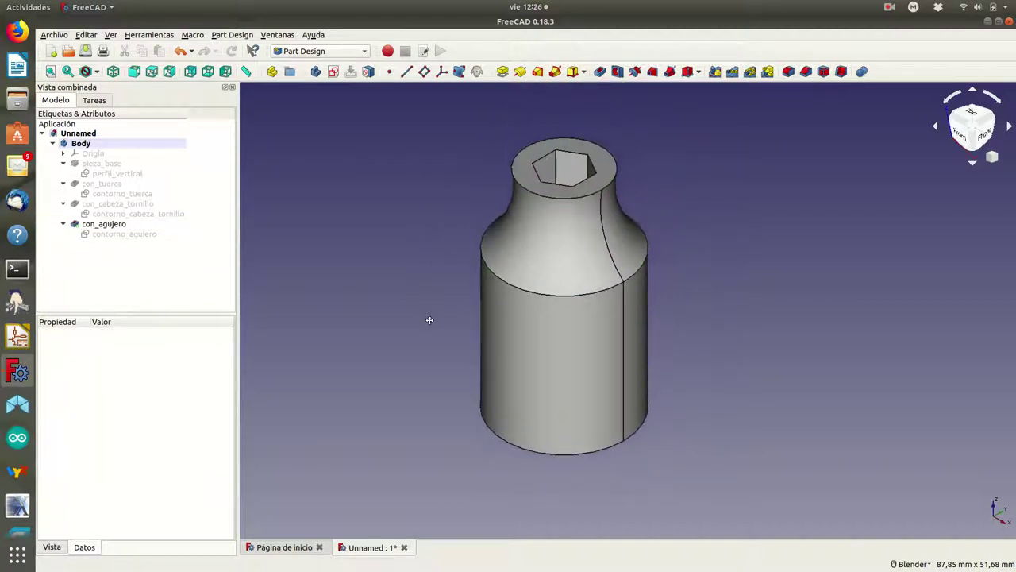
{"action": "scroll", "coordinate": [640, 231], "scroll_direction": "up", "scroll_amount": 2}
{"action": "scroll", "coordinate": [456, 289], "scroll_direction": "down", "scroll_amount": 2}
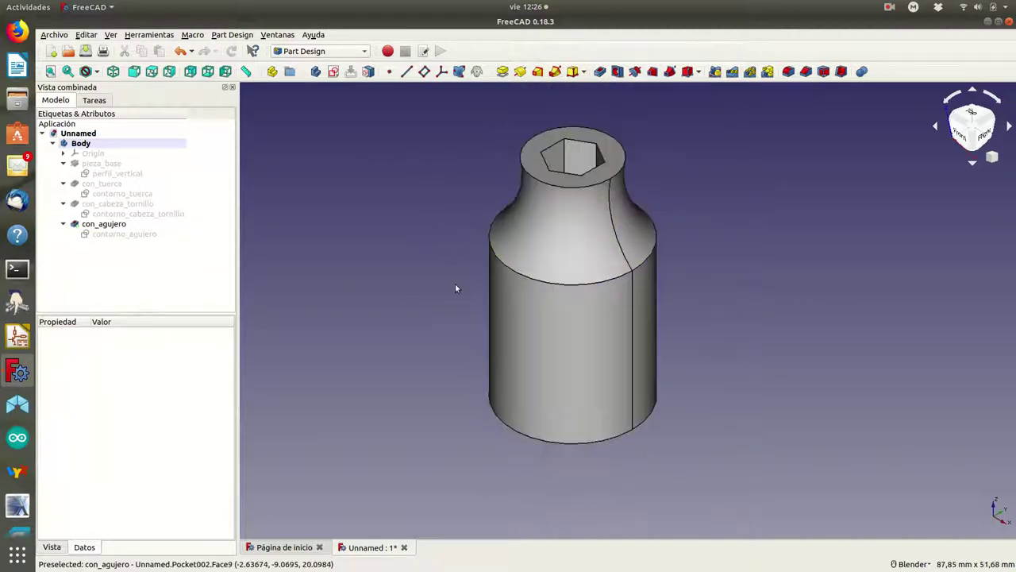